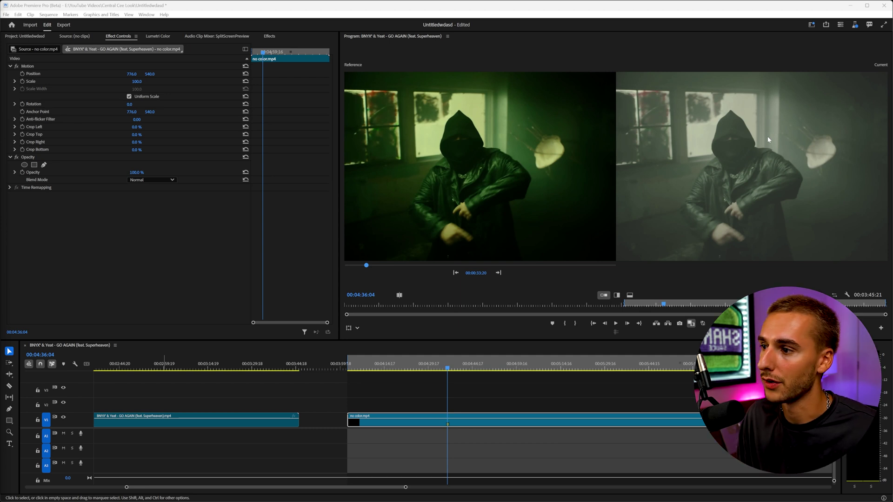
Open the Color Wheels & Match section of Lumetri Color for the no color.mp4 clip and enable the comparison view.
left_click(691, 323)
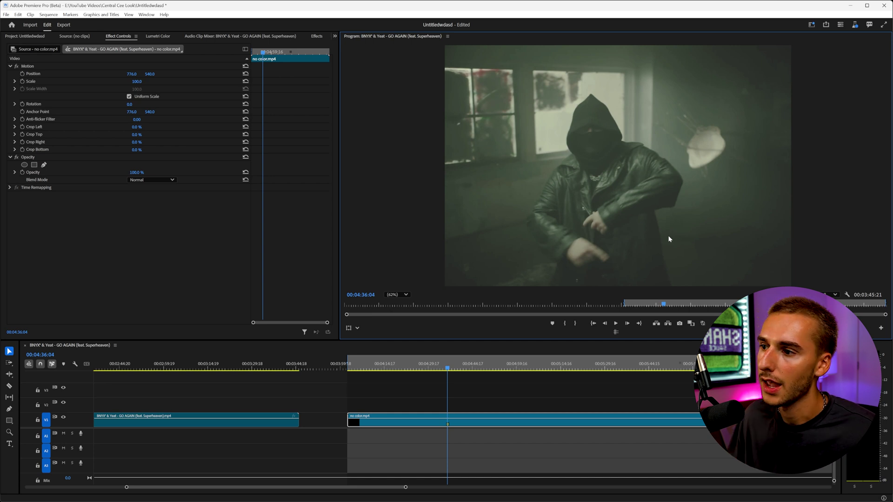
left_click(158, 36)
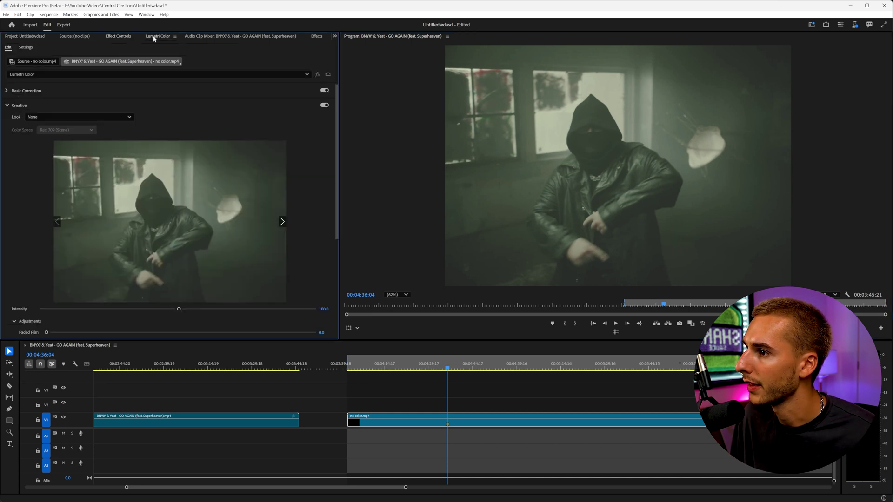
left_click(8, 105)
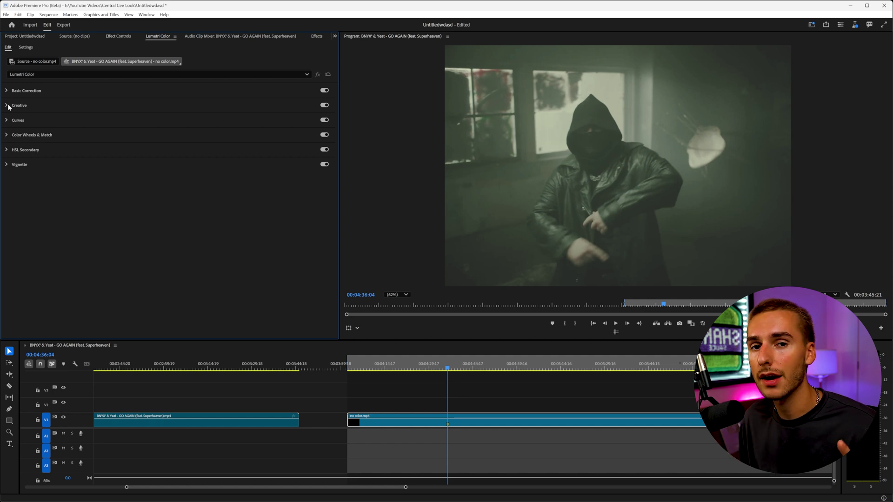
left_click(7, 135)
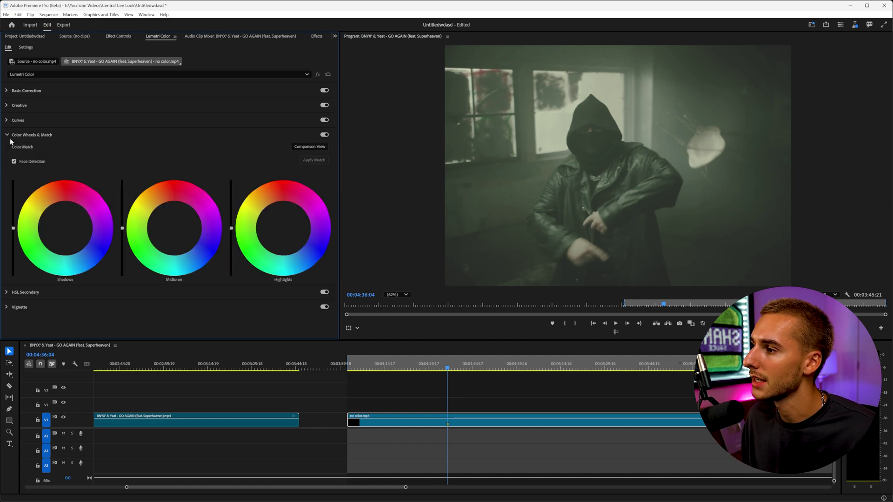
left_click(307, 147)
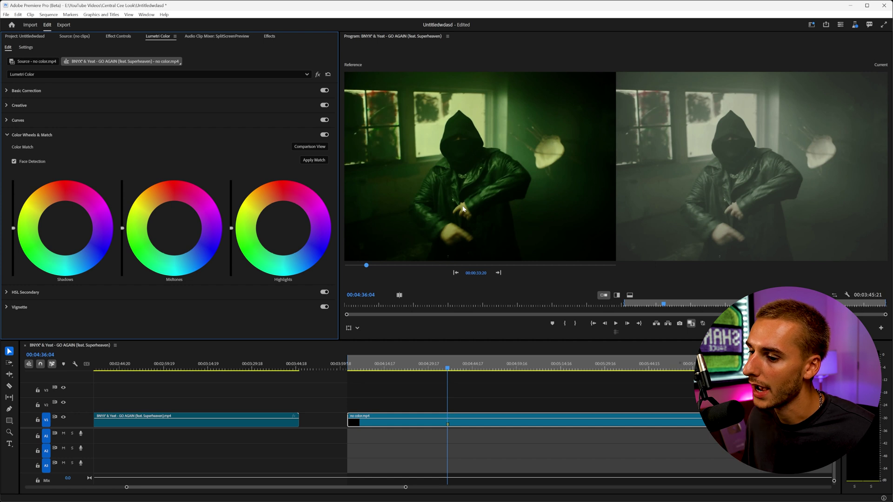
Switch to the browser, move the GO AGAIN music video to 2:13, copy its URL, and return to Premiere Pro.
key("alt+Tab")
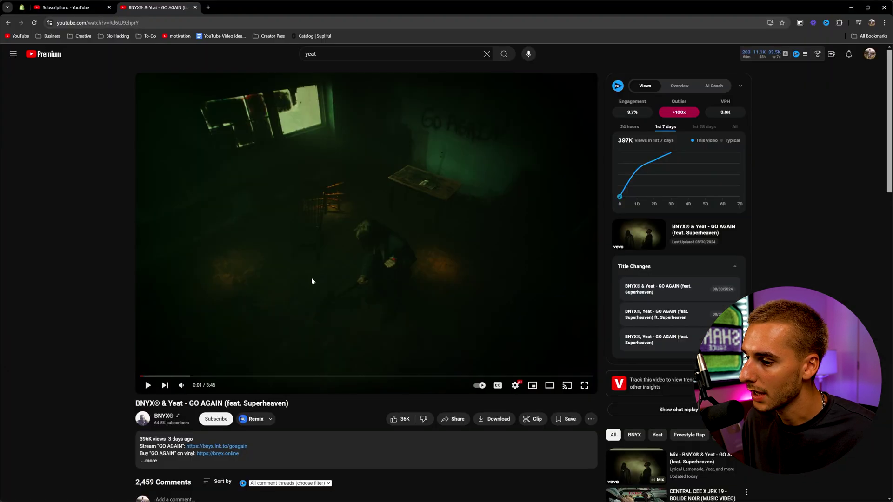
left_click_drag(196, 377, 408, 377)
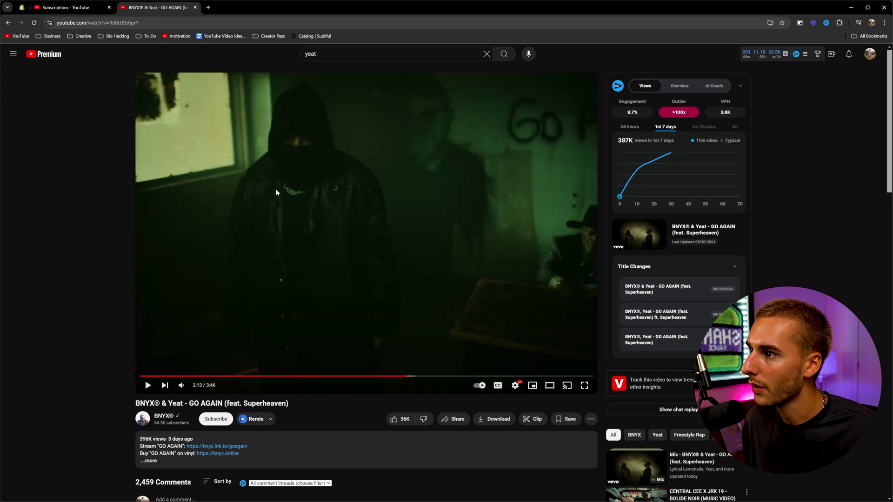
left_click(98, 22)
right_click(120, 22)
left_click(139, 75)
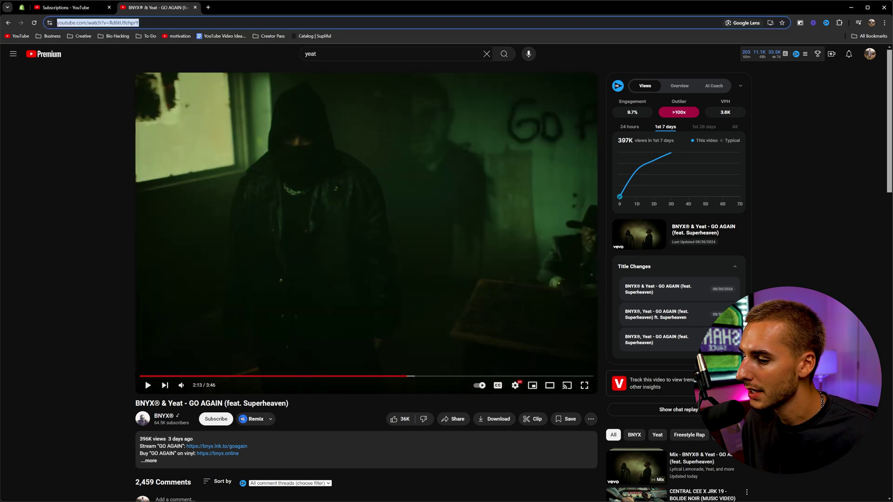
key("alt+Tab")
left_click_drag(202, 172, 265, 169)
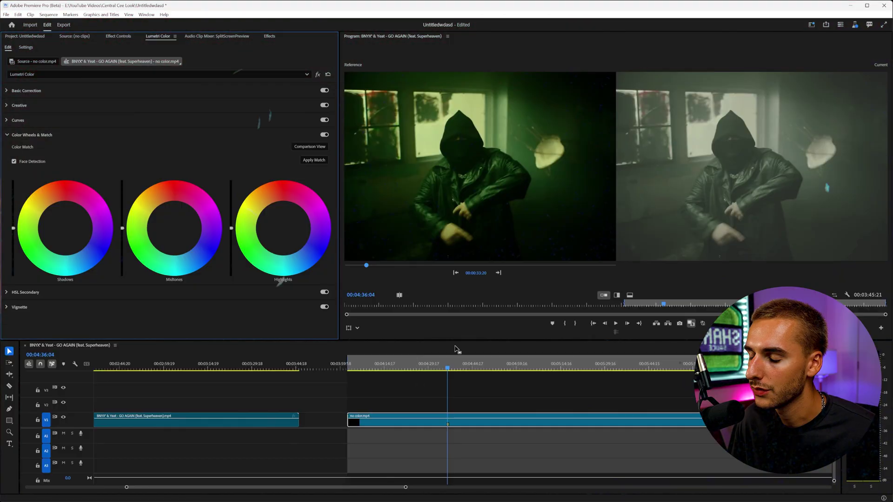
Turn off the comparison view and move the playhead to the hooded figure's frame at 00:00:33:20 in the graded music video clip.
left_click_drag(219, 487, 120, 487)
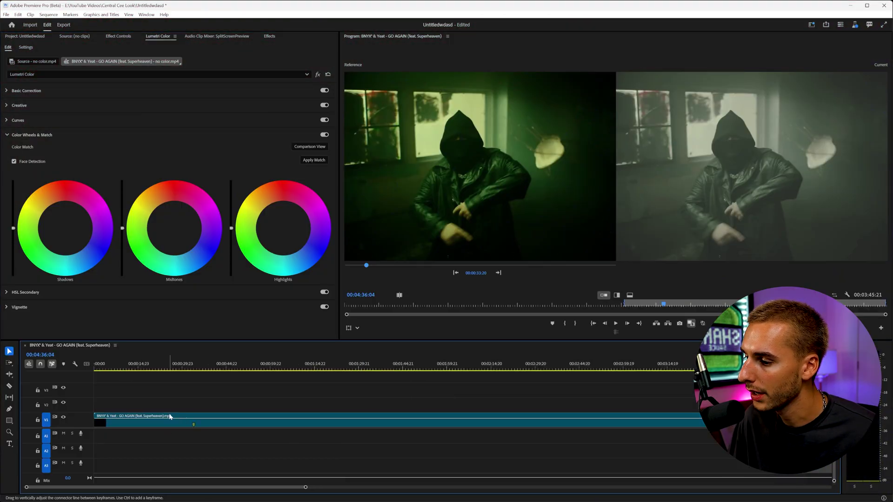
left_click_drag(170, 364, 224, 369)
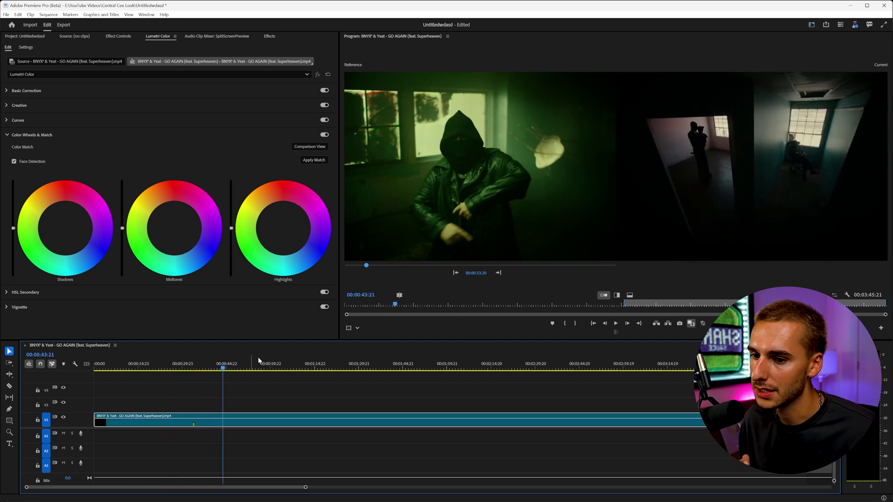
left_click(691, 323)
left_click_drag(186, 369, 194, 370)
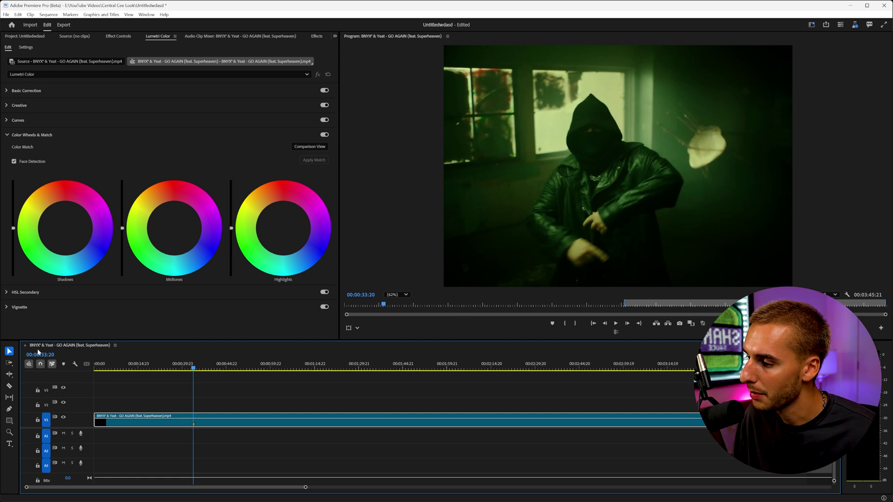
Move the playhead to 00:04:36:04 in the no color.mp4 clip and turn the comparison view back on.
scroll(488, 429, "down", 5)
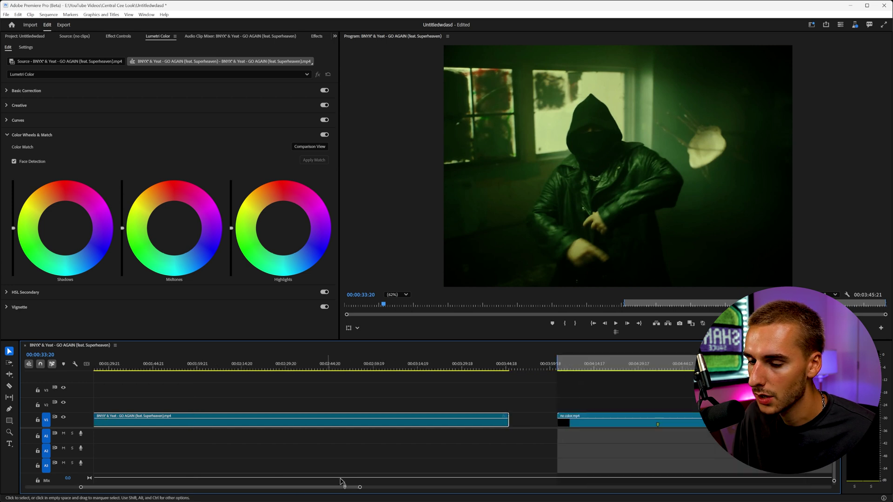
left_click(657, 367)
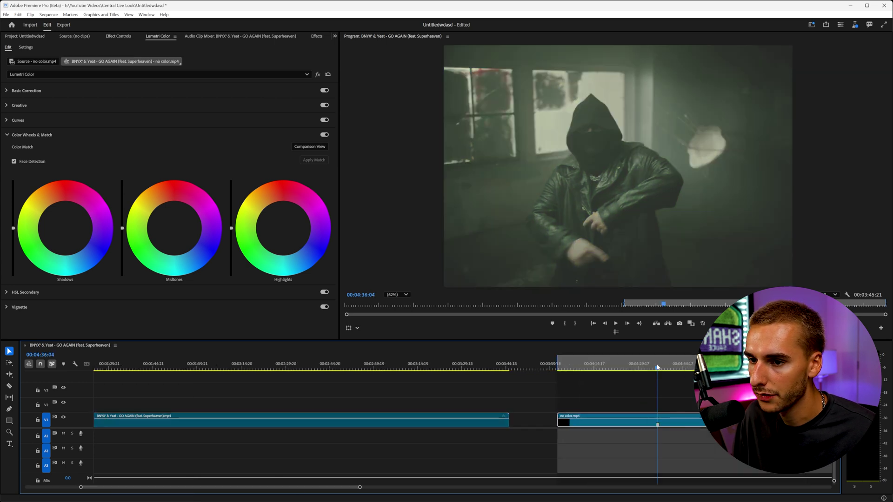
left_click(311, 147)
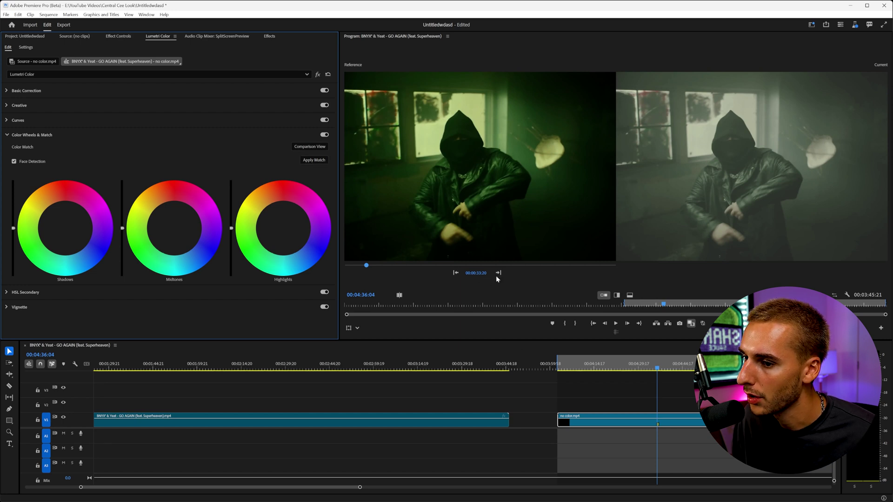
Check the timecode of the marked reference frame in the graded music video clip.
left_click(477, 273)
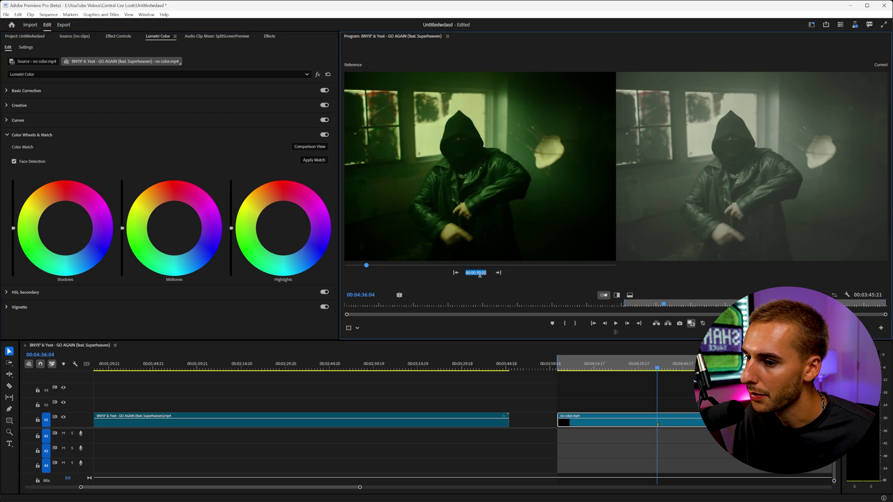
scroll(149, 434, "up", 10)
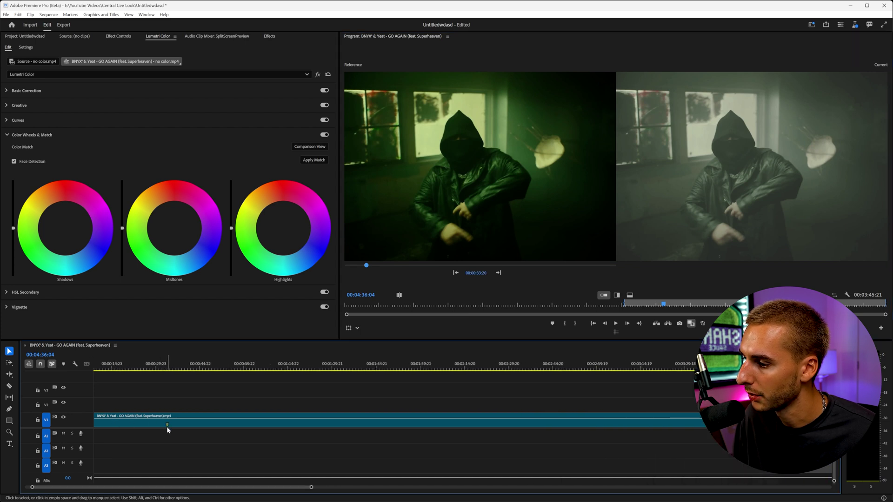
left_click(167, 369)
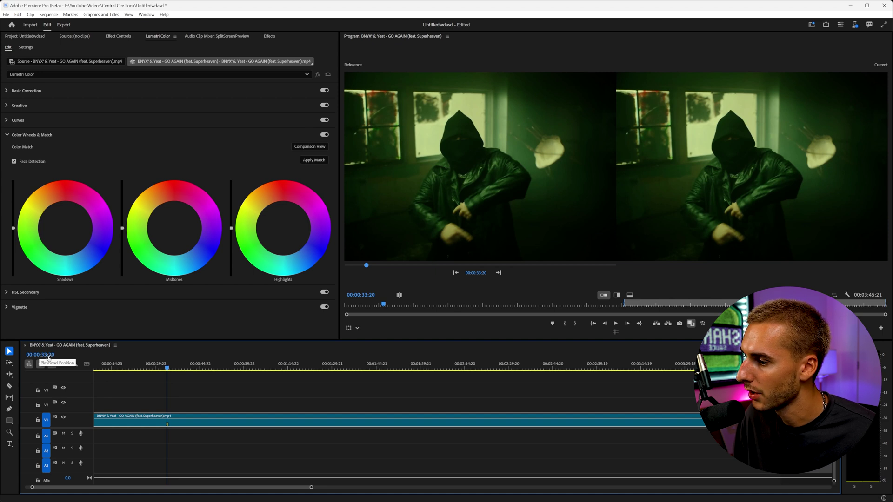
Set the comparison view's reference frame to timecode 00:00:33:20.
left_click_drag(247, 490, 256, 488)
left_click(526, 282)
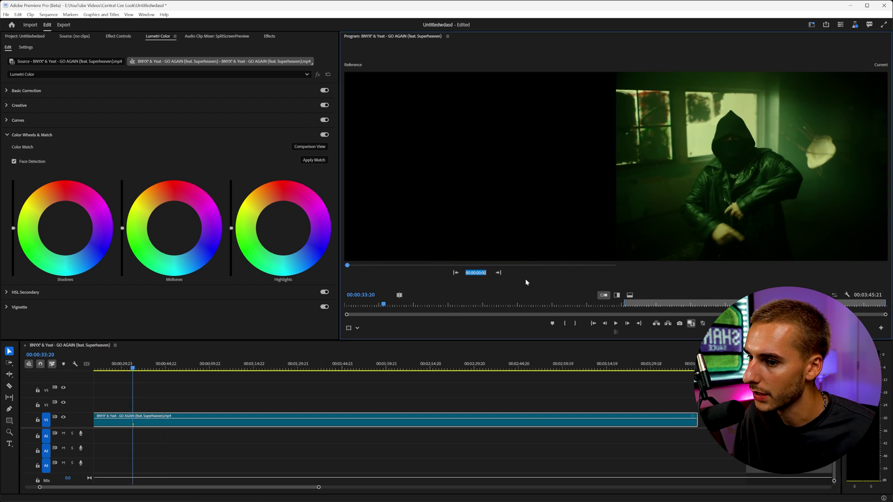
type("33")
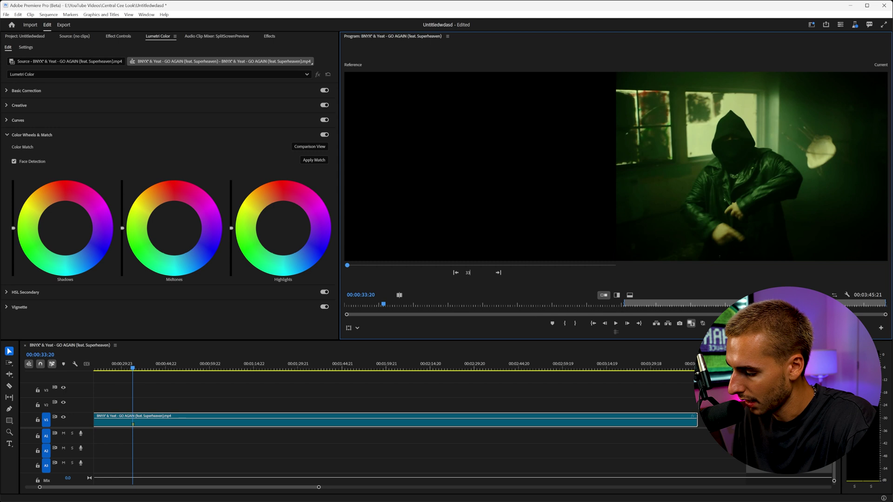
key("Return")
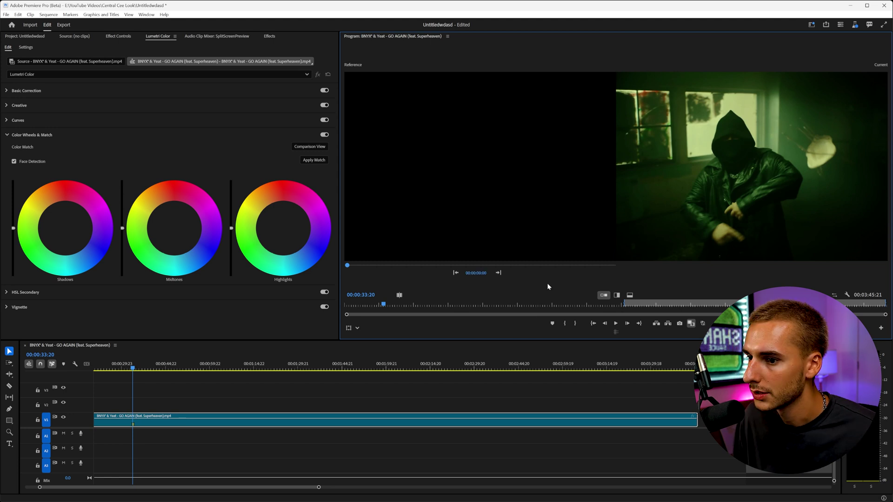
left_click_drag(349, 270, 365, 266)
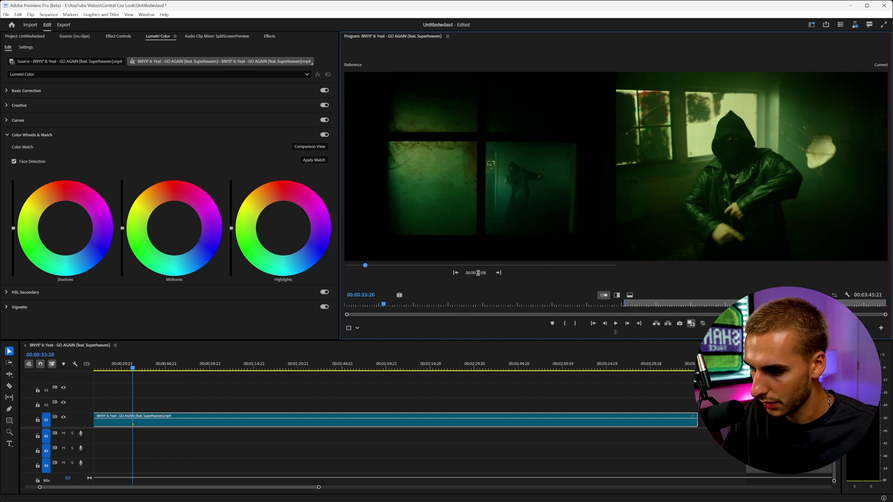
type("3320")
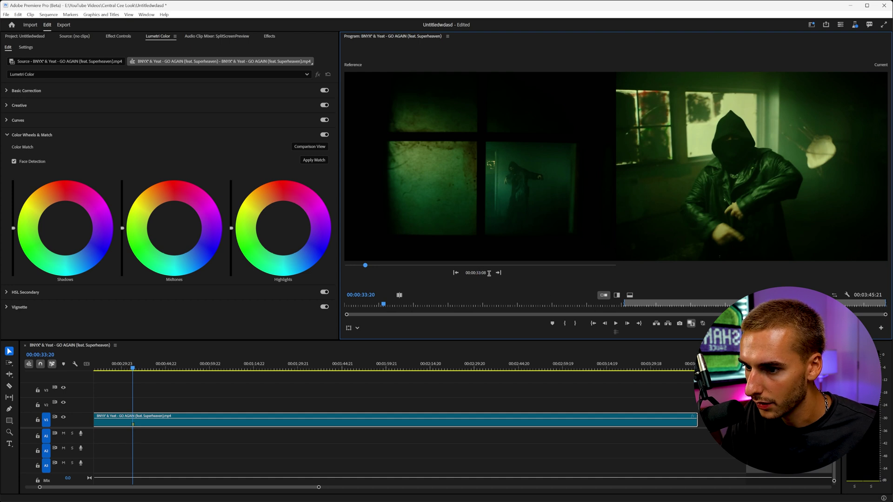
key("Return")
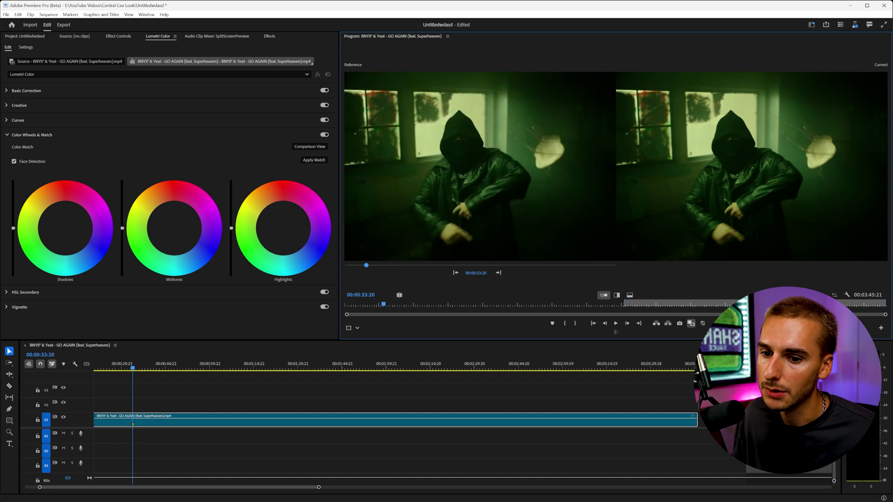
Return the playhead to 00:04:36:04 in the no color.mp4 clip and apply the color match to it.
scroll(210, 492, "down", 5)
left_click_drag(514, 368, 512, 370)
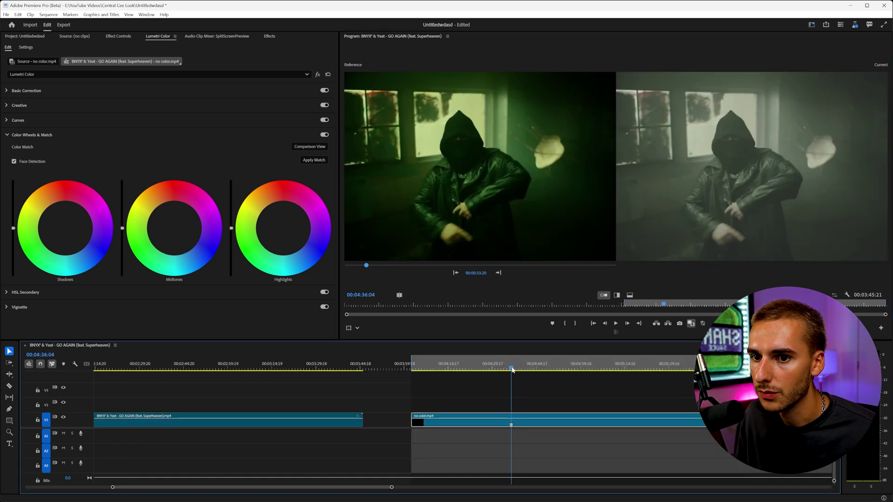
left_click(315, 161)
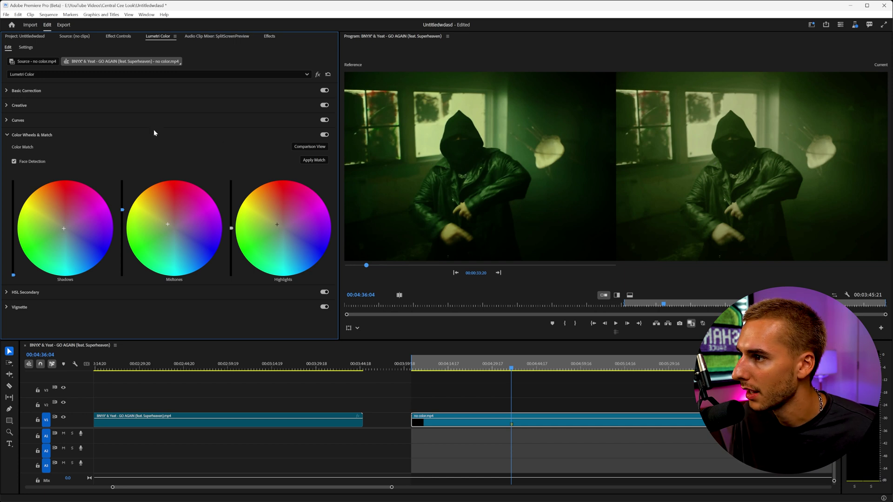
In Basic Correction, set contrast to about 18.6, highlights 6.5, shadows -2.5, whites 4.9 and blacks -2.3, and cool the temperature slightly.
left_click(7, 91)
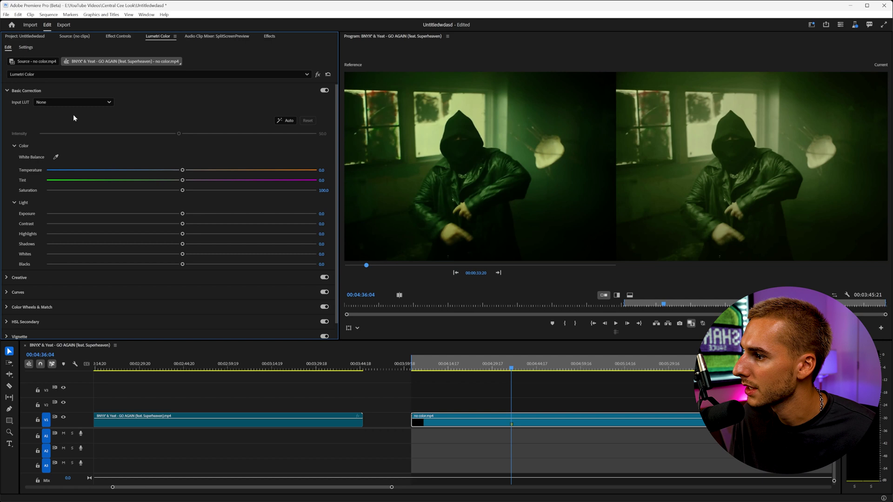
left_click_drag(183, 225, 214, 229)
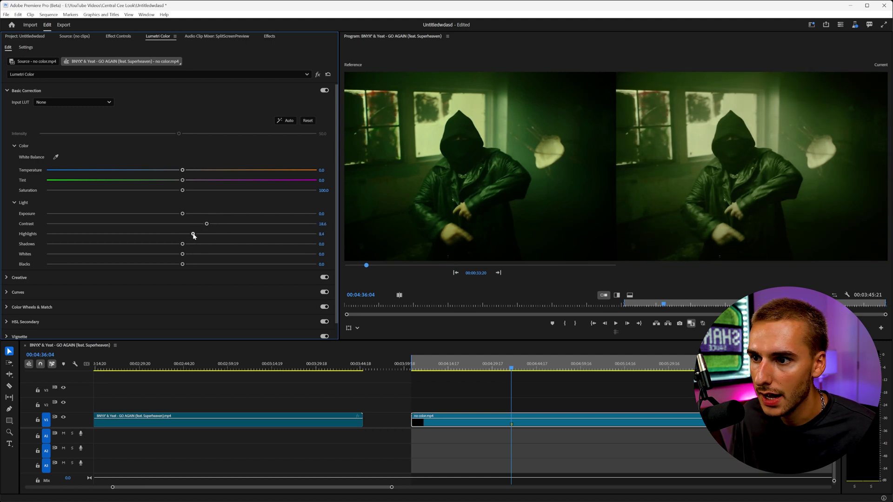
left_click_drag(194, 236, 177, 247)
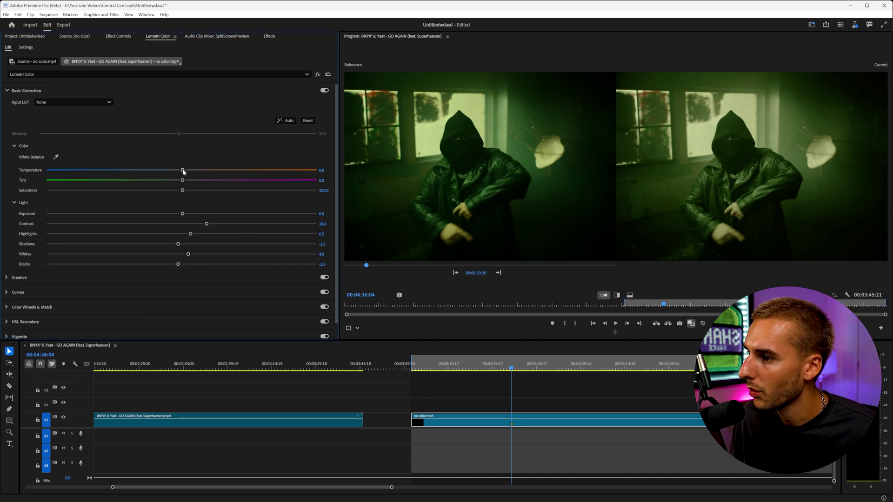
left_click_drag(182, 171, 165, 174)
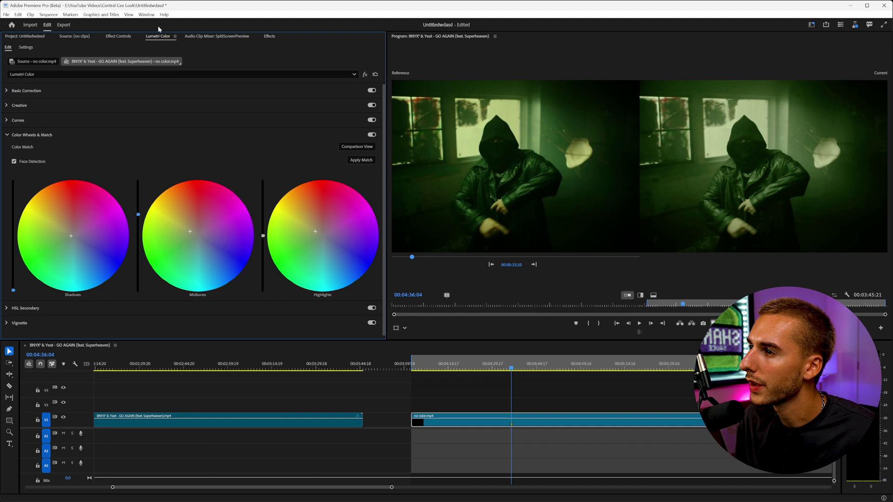
Show the Lumetri Scopes beside the program monitor and widen them to compare the reference and current waveforms.
left_click(146, 15)
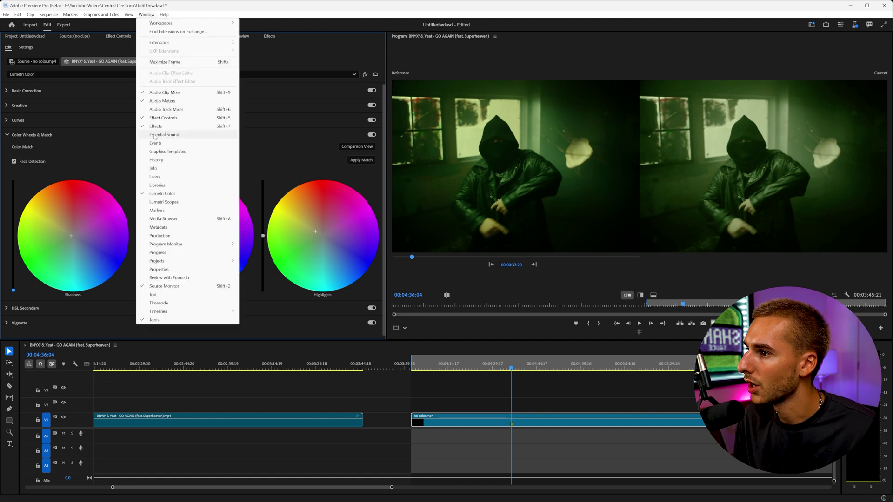
left_click(157, 202)
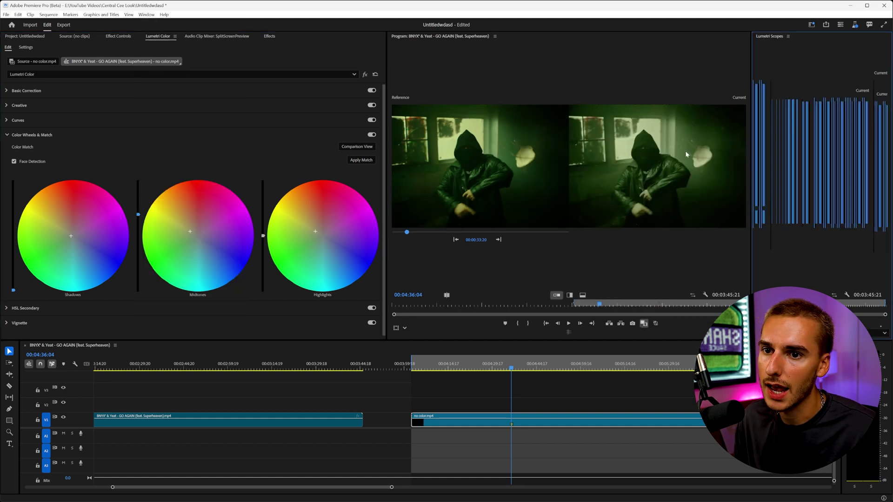
left_click_drag(751, 59, 642, 77)
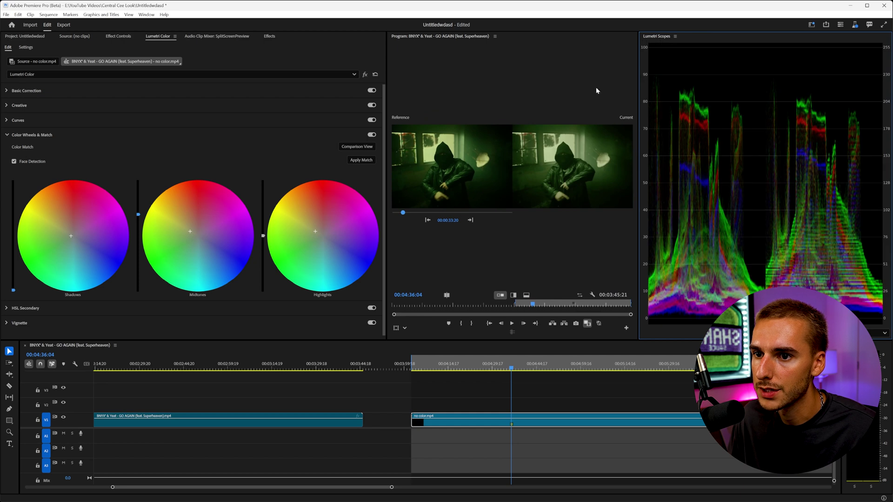
left_click_drag(639, 113, 458, 128)
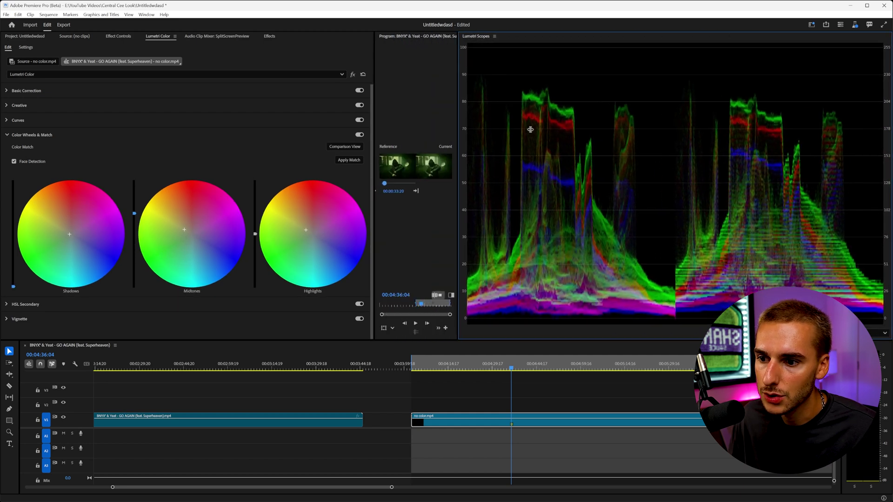
left_click_drag(531, 129, 521, 131)
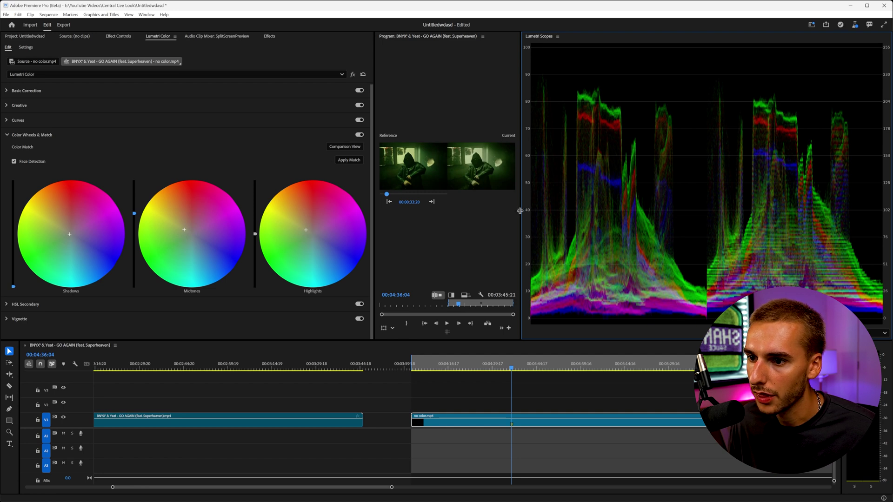
Enlarge the program monitor and try strong green and orange-red tints on the Shadows color wheel before resetting it.
left_click_drag(520, 212, 717, 212)
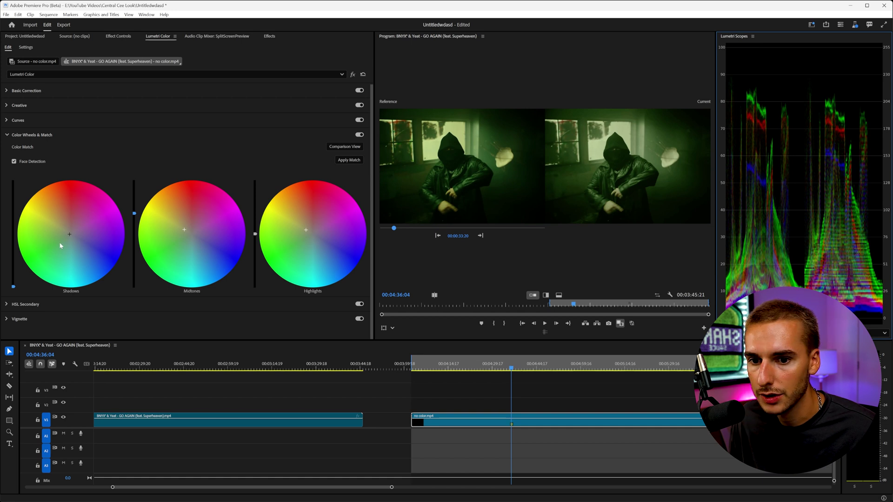
left_click(73, 233)
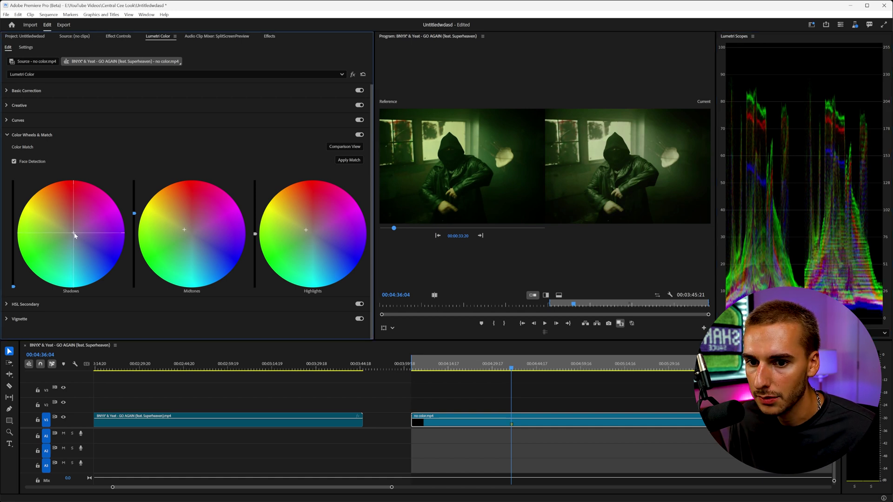
left_click_drag(75, 237, 74, 239)
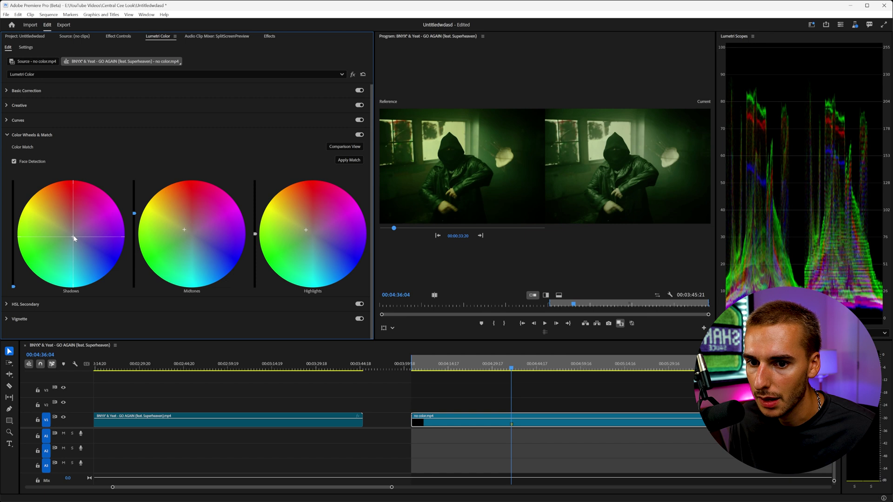
left_click_drag(74, 238, 35, 246)
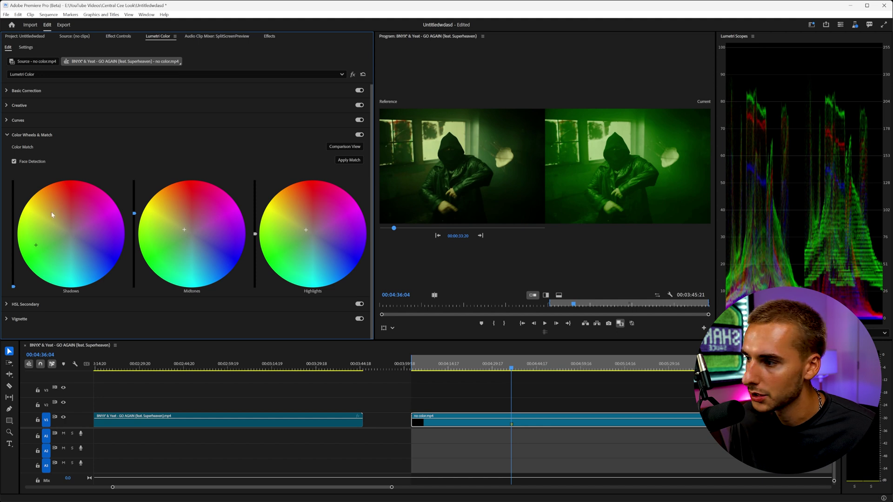
left_click_drag(52, 215, 62, 199)
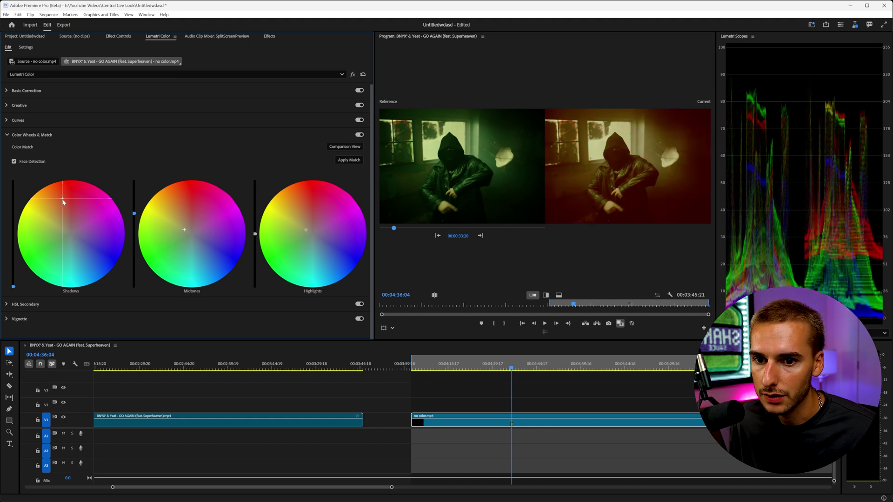
double_click(82, 253)
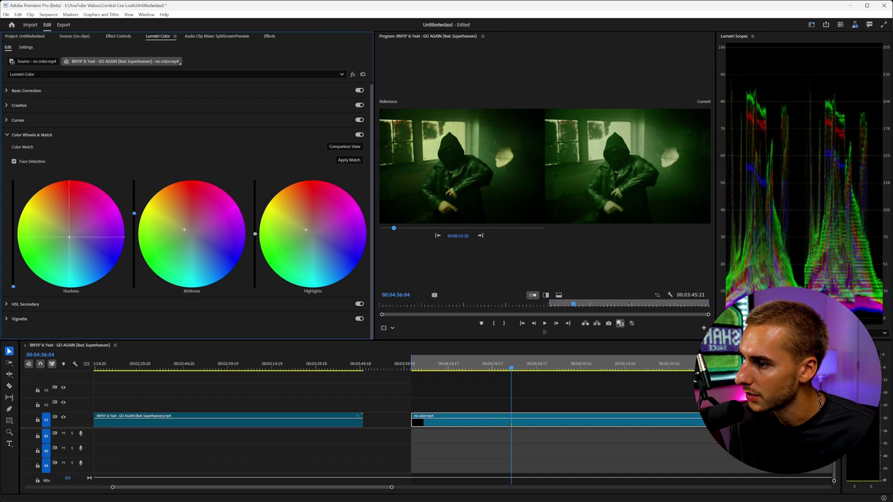
Shift the Shadows color wheel slightly toward green and fine-tune the Midtones and Highlights wheels against the reference frame.
left_click_drag(69, 237, 66, 239)
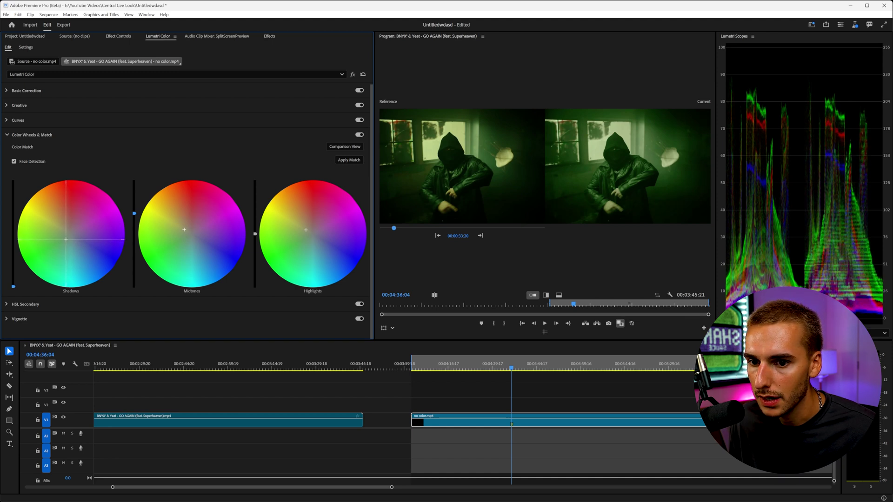
left_click_drag(66, 239, 68, 238)
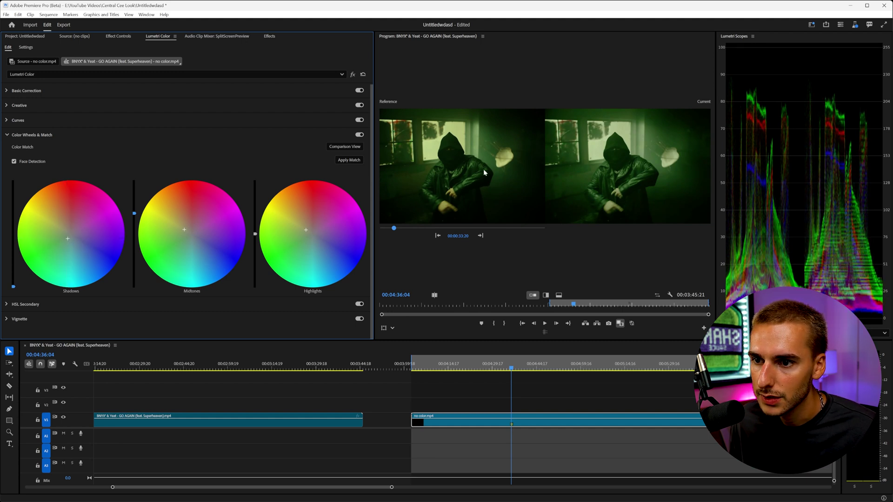
left_click_drag(184, 230, 185, 230)
left_click_drag(305, 230, 306, 230)
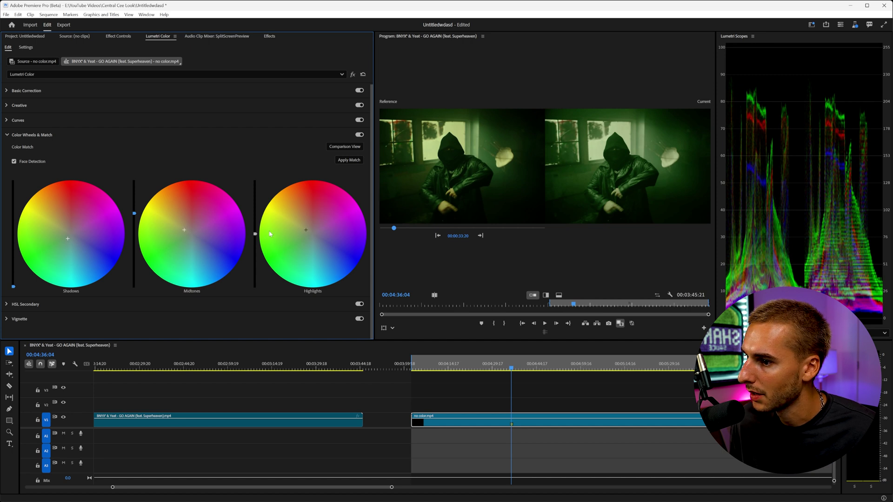
left_click_drag(66, 238, 67, 239)
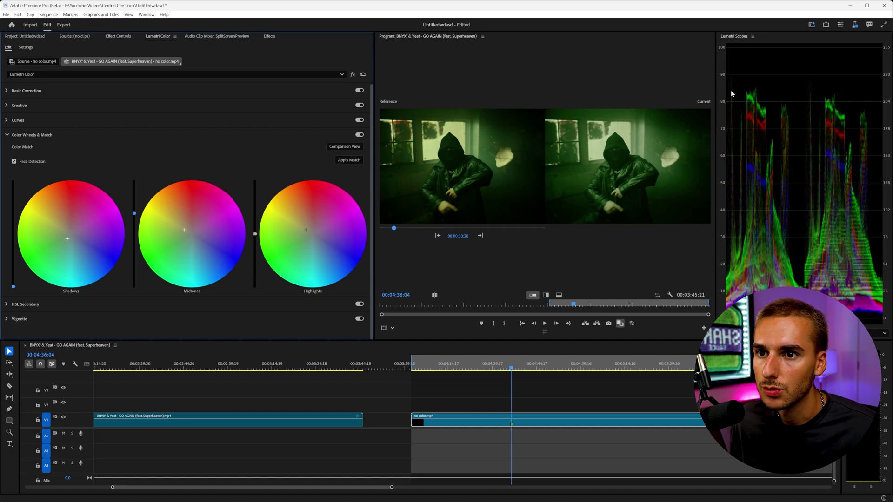
Close the Lumetri Scopes and widen the program monitor to enlarge the side-by-side comparison.
right_click(731, 40)
left_click(745, 41)
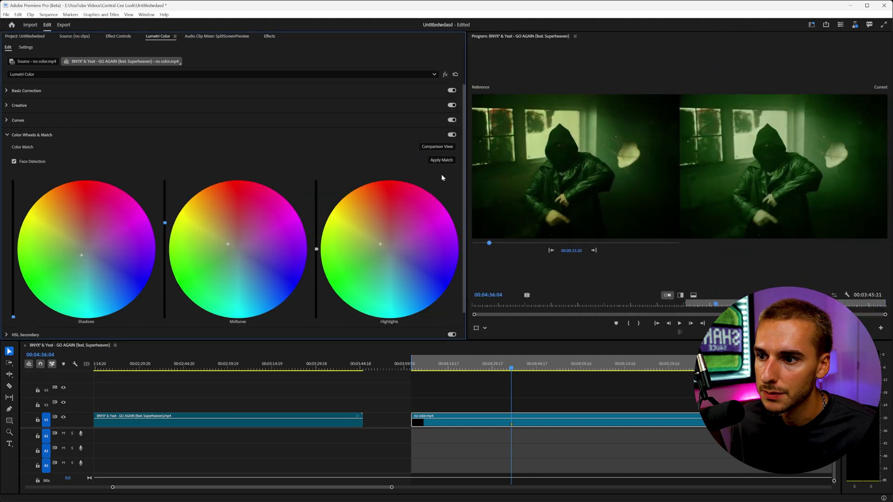
left_click_drag(467, 186, 333, 187)
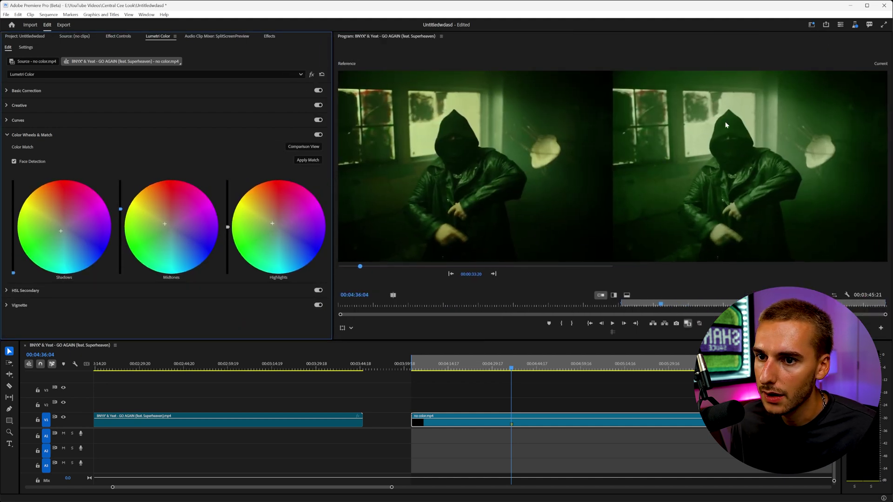
Fine-tune the Midtones wheel, and in Basic Correction set temperature to 0, saturation 106.6, shadows -5.2 and blacks -11.2.
left_click_drag(165, 224, 165, 220)
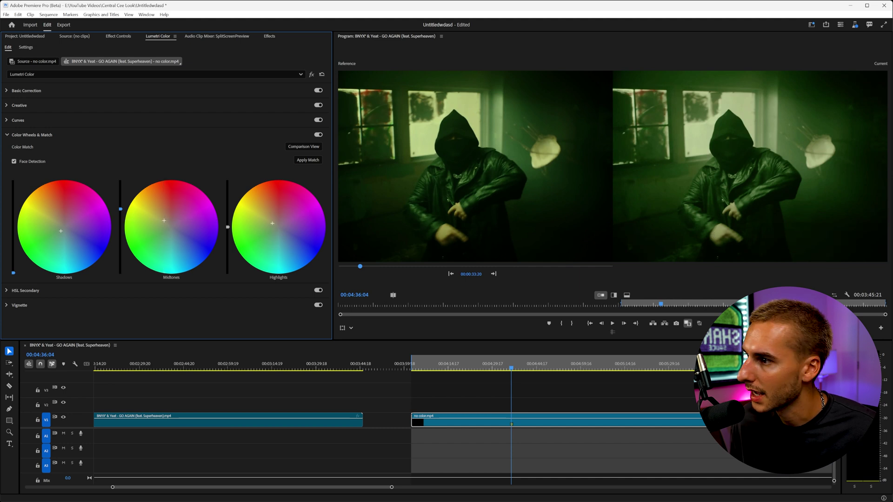
left_click(10, 91)
left_click_drag(181, 190, 163, 172)
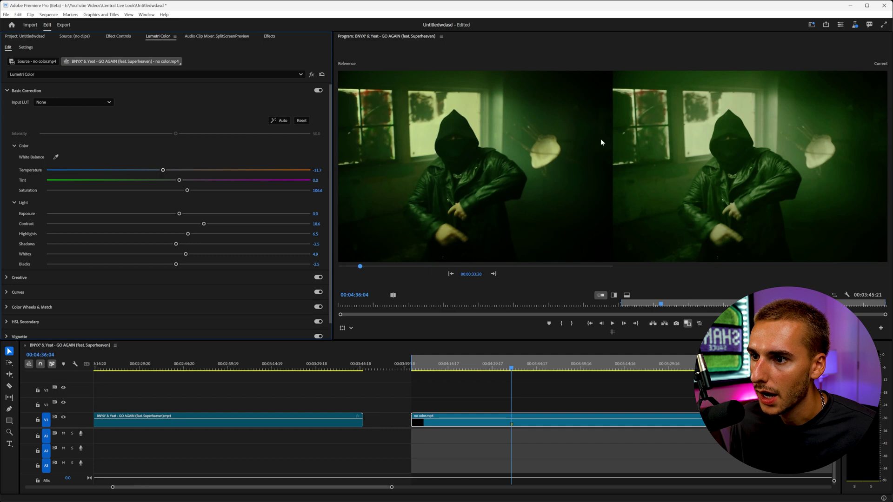
mouse_move(176, 264)
left_mouse_down()
mouse_move(154, 263)
mouse_move(164, 265)
left_mouse_up()
mouse_move(163, 170)
left_mouse_down()
mouse_move(191, 174)
mouse_move(179, 175)
left_mouse_up()
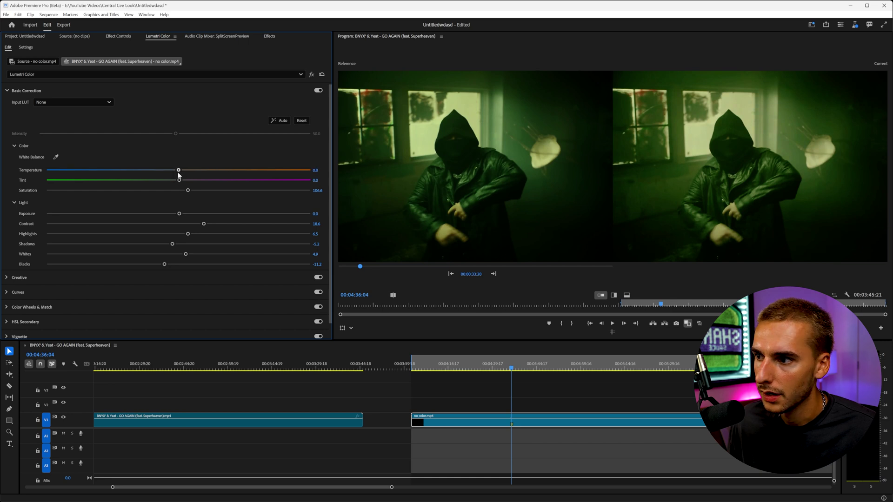
left_click(8, 306)
left_click_drag(164, 221, 166, 223)
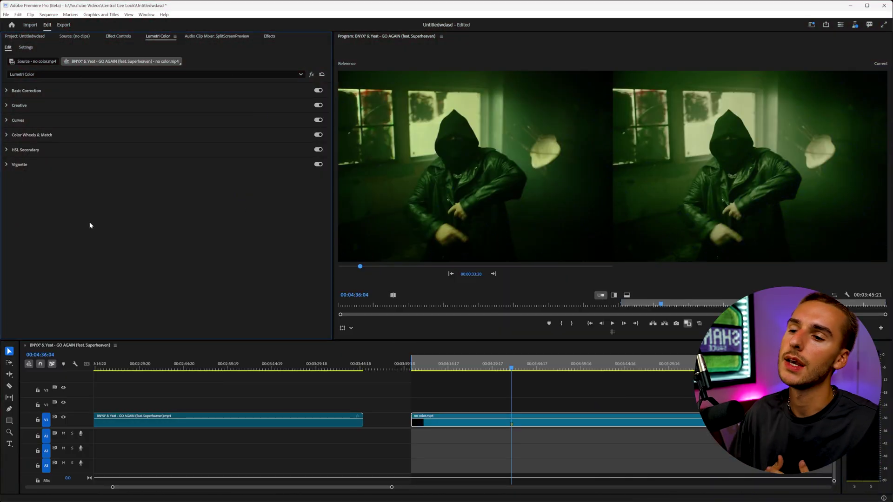
Turn off the comparison view, search the effects for "deha" and apply Dehancer Pro v1.2 to the no color.mp4 clip.
left_click(687, 323)
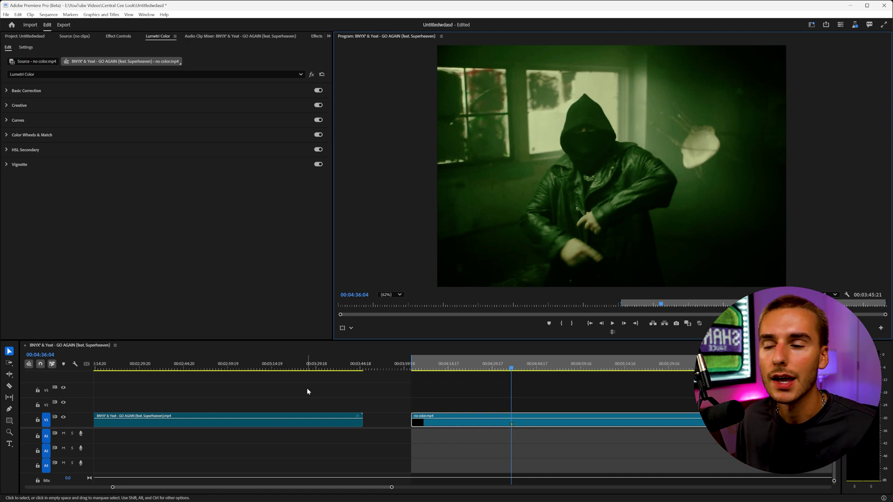
left_click(118, 36)
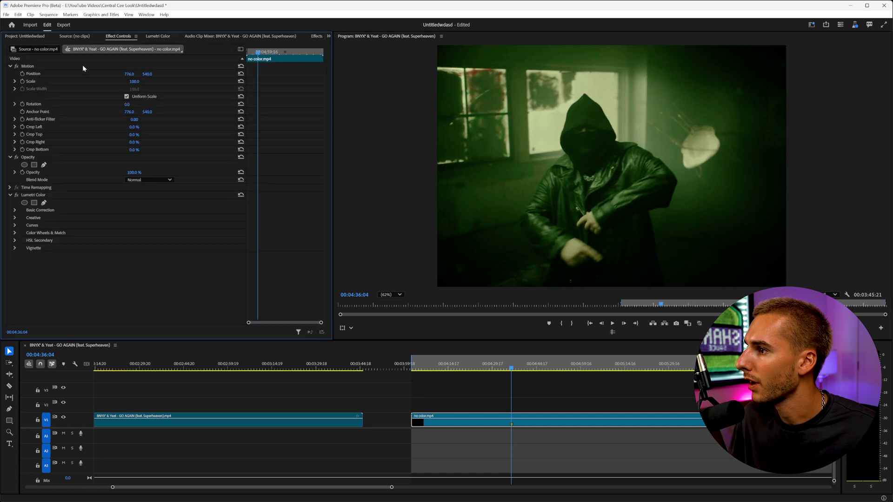
left_click(316, 36)
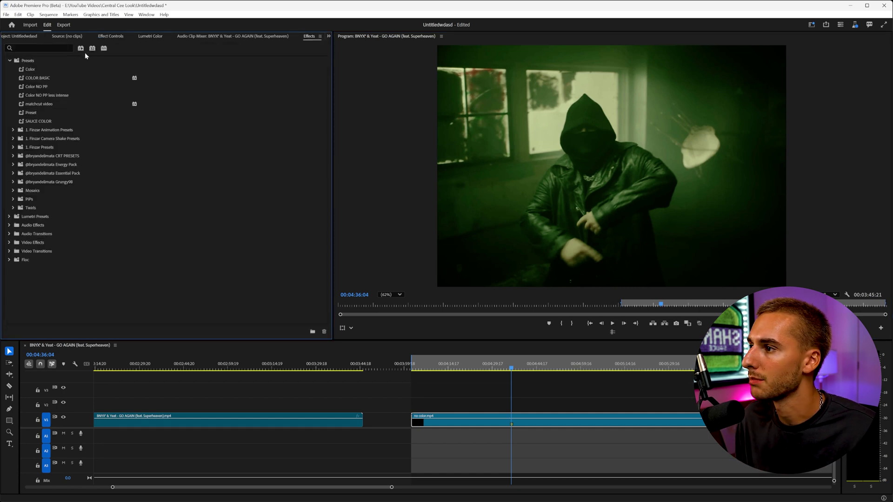
left_click(47, 48)
type("deha")
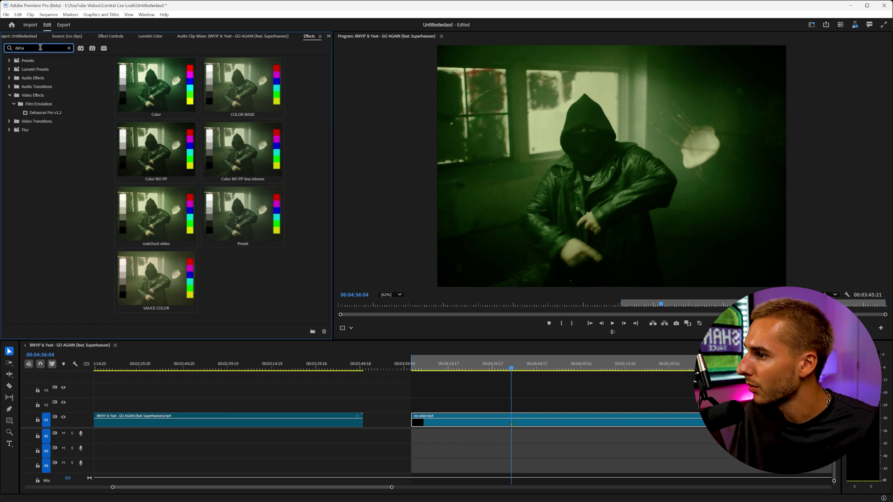
left_click_drag(37, 112, 506, 424)
Show the clip's effect settings, collapse Lumetri Color and briefly compare the Dehancer look side by side with the reference frame.
left_click(111, 36)
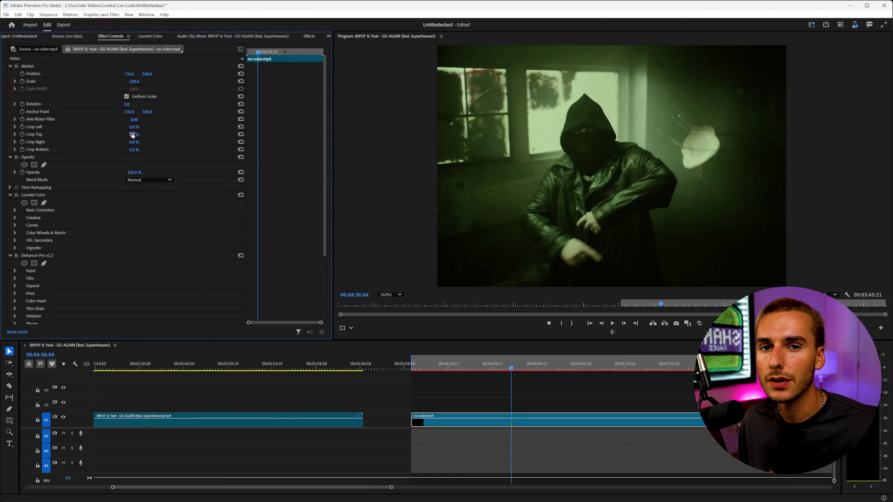
left_click(10, 195)
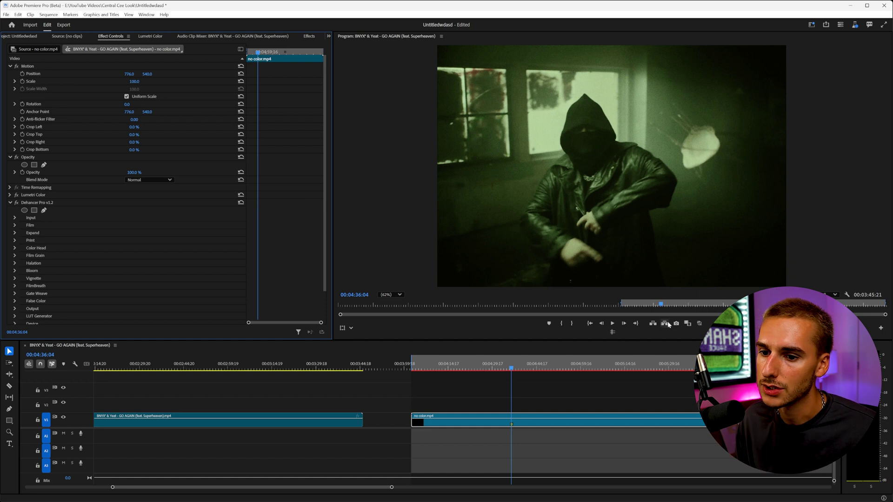
left_click(687, 324)
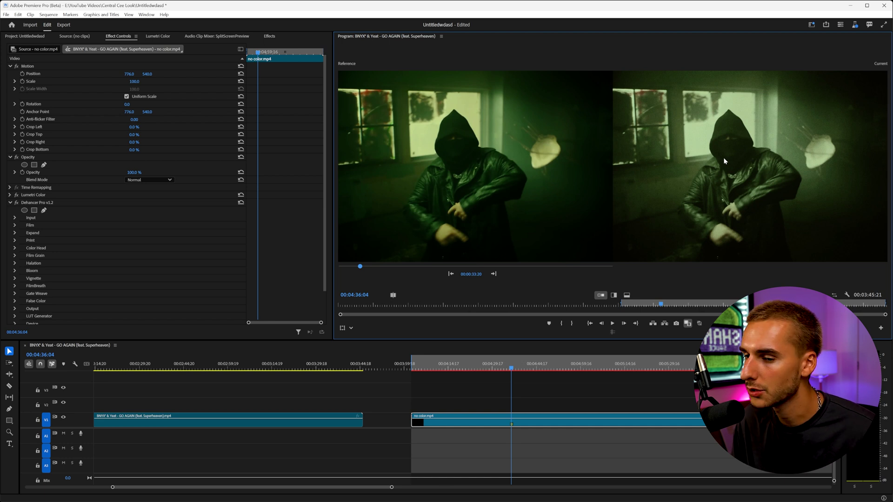
left_click(687, 325)
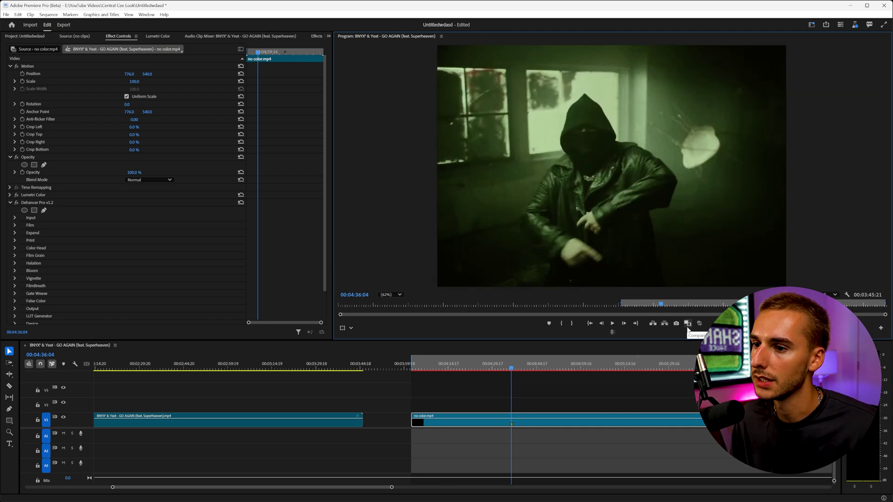
Try the Kodak Portra 800, Kodak Vision3 200T, Fujicolor 100 and Fujicolor C200 film profiles in Dehancer.
left_click(15, 226)
left_click(153, 233)
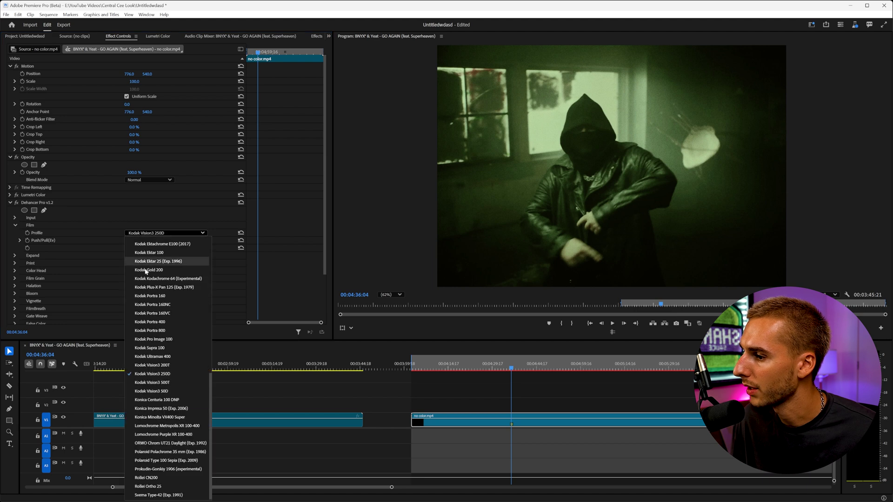
left_click(149, 330)
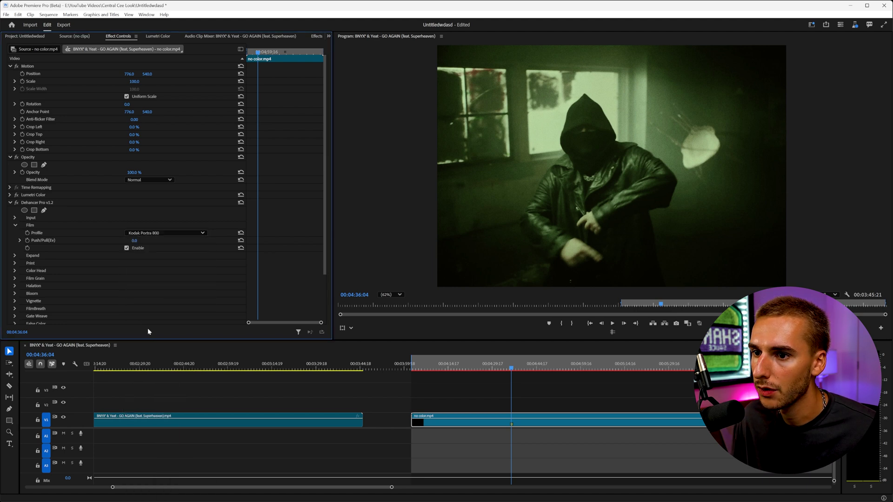
left_click(138, 233)
left_click(148, 366)
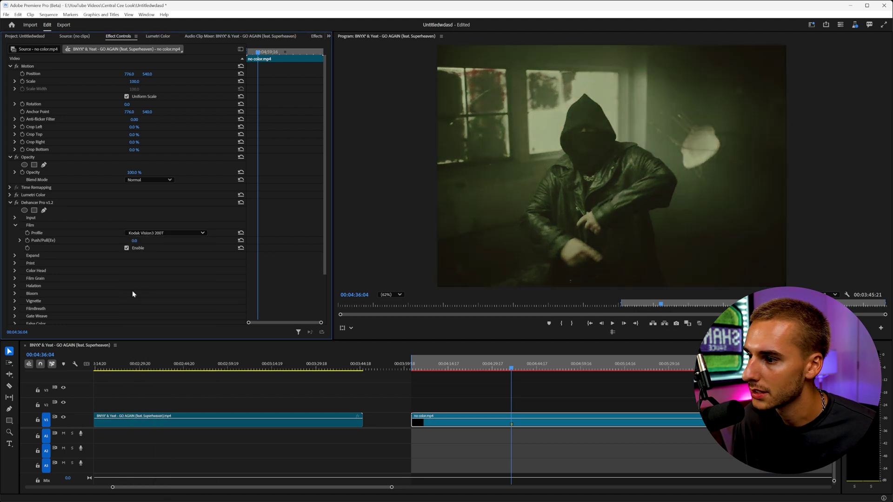
left_click(149, 233)
scroll(156, 461, "up", 7)
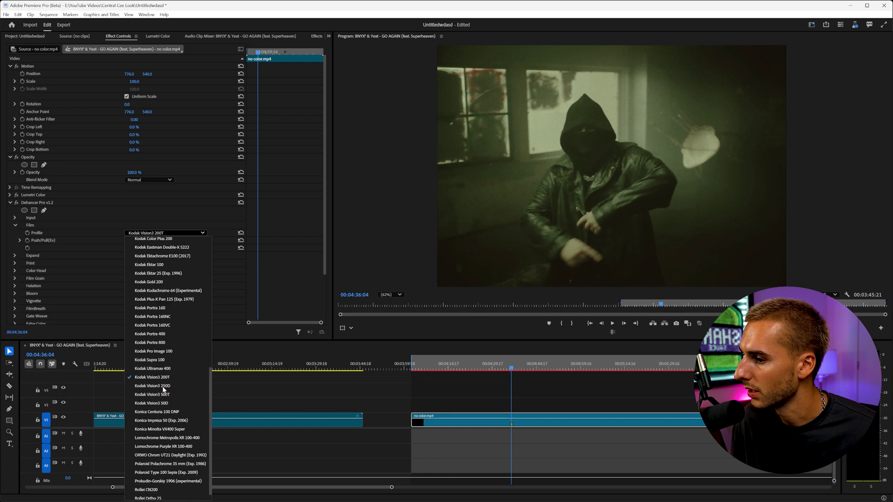
left_click(157, 276)
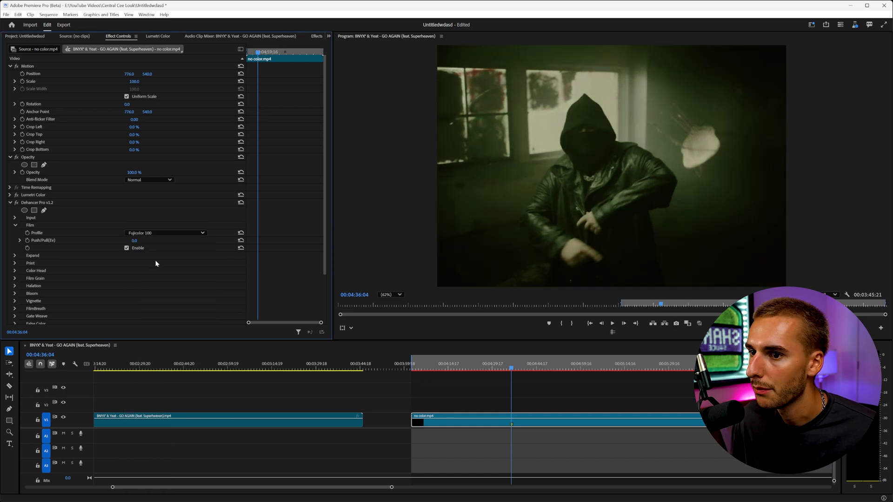
left_click(158, 233)
left_click(147, 250)
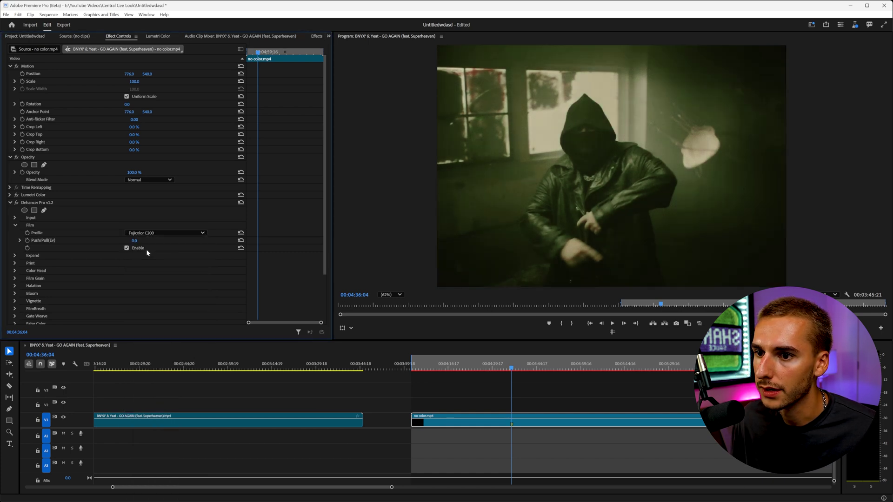
Disable Dehancer's Film emulation and enable its Bloom.
left_click(126, 248)
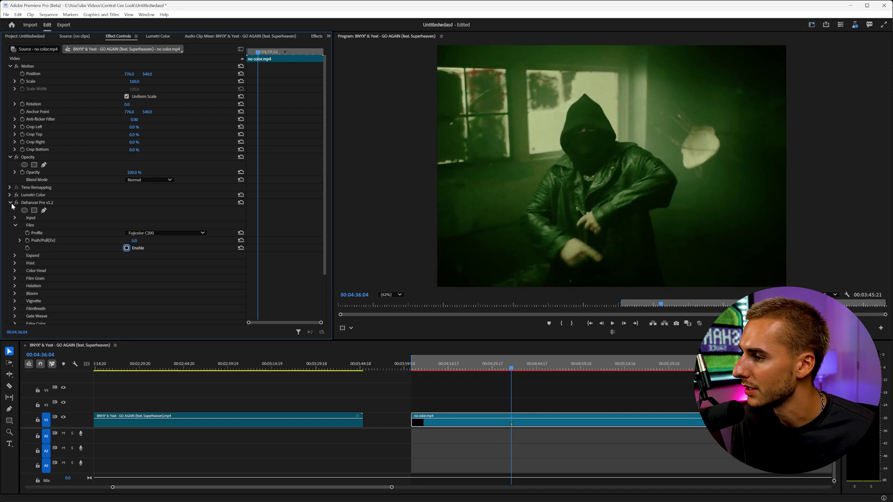
left_click(15, 225)
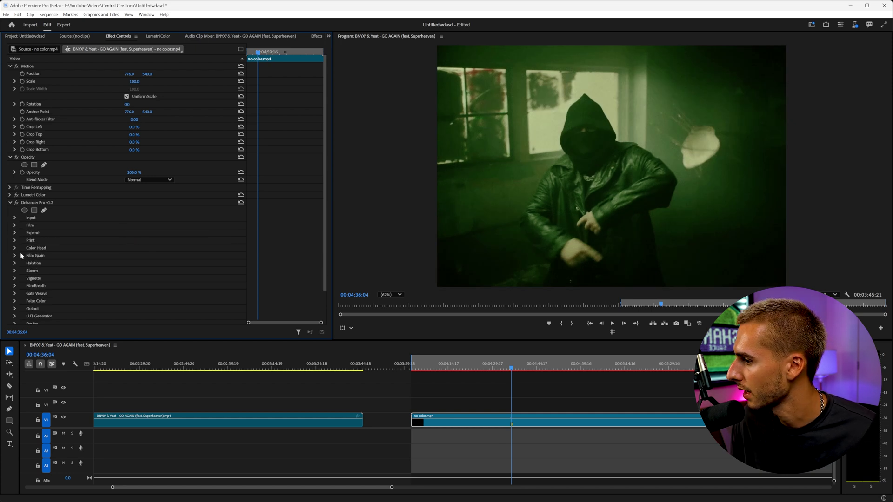
scroll(20, 252, "down", 1)
left_click(14, 238)
left_click(126, 313)
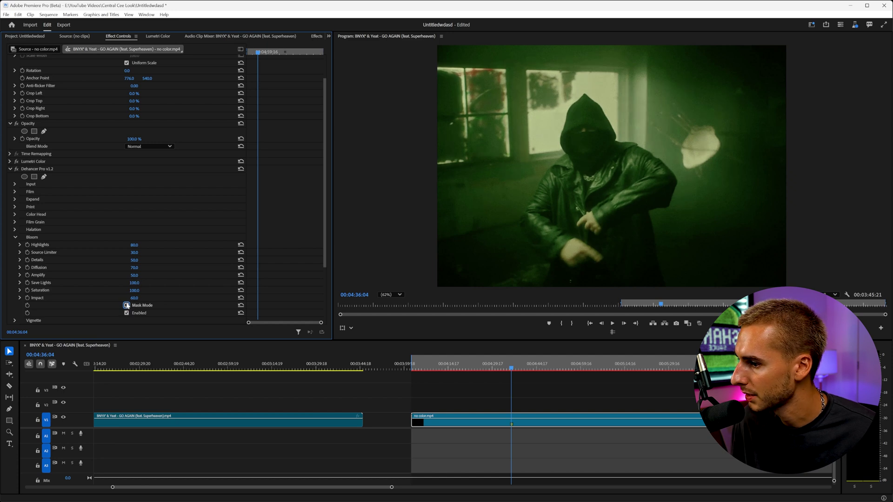
Preview the Bloom in Mask Mode, turn the mask view back off and collapse the Bloom settings.
left_click(129, 304)
left_click_drag(135, 299, 197, 297)
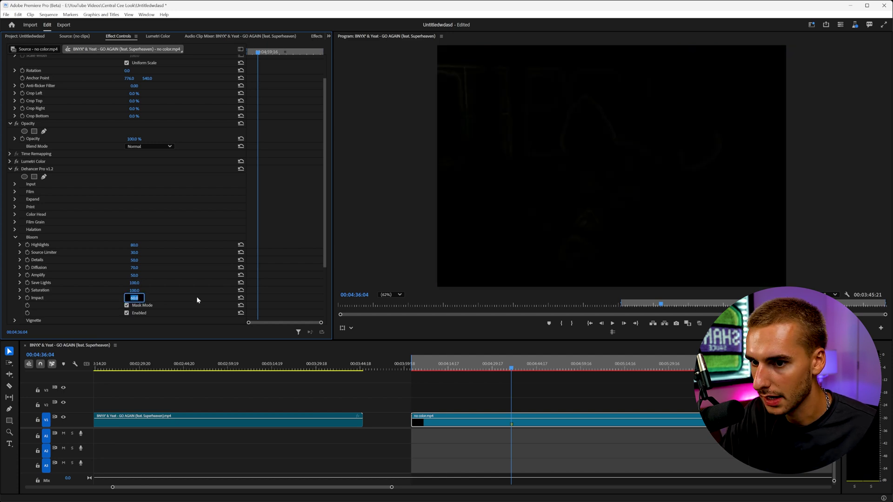
left_click(126, 305)
left_click(16, 237)
Enable Dehancer's Halation and raise its Amplify to 100 while previewing in Mask Mode, with the mask view turned back off at the end.
left_click(15, 229)
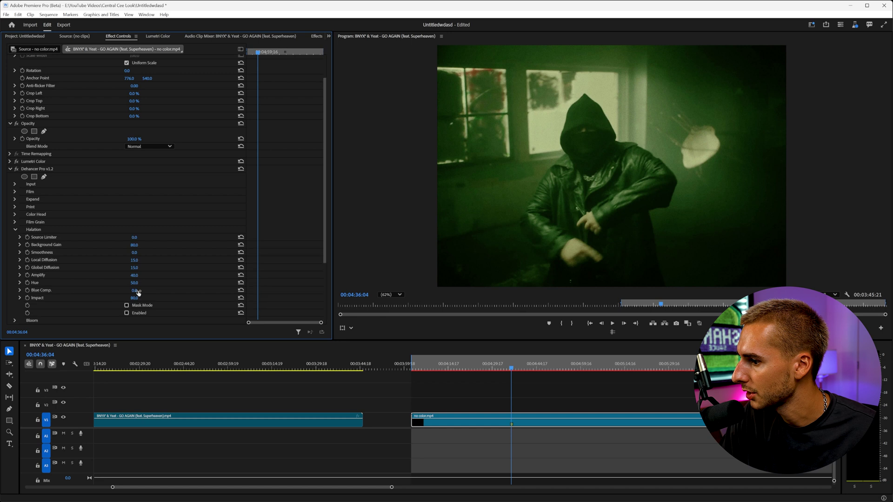
left_click(126, 313)
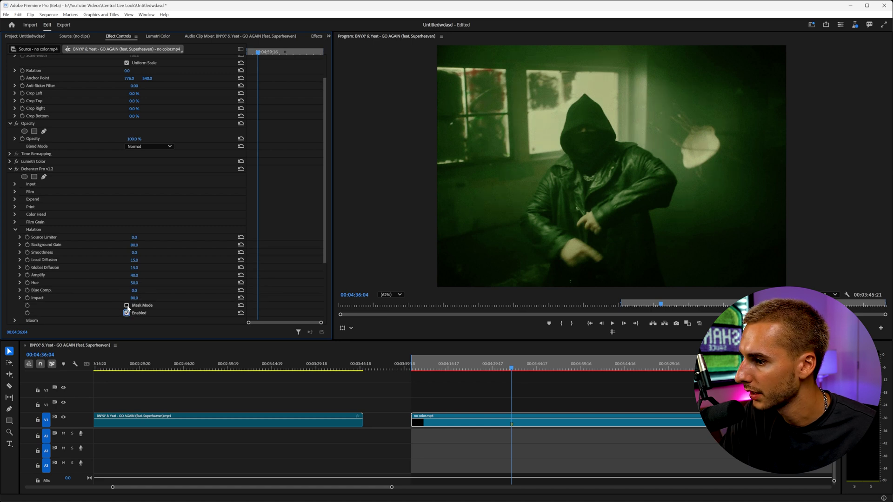
left_click(126, 306)
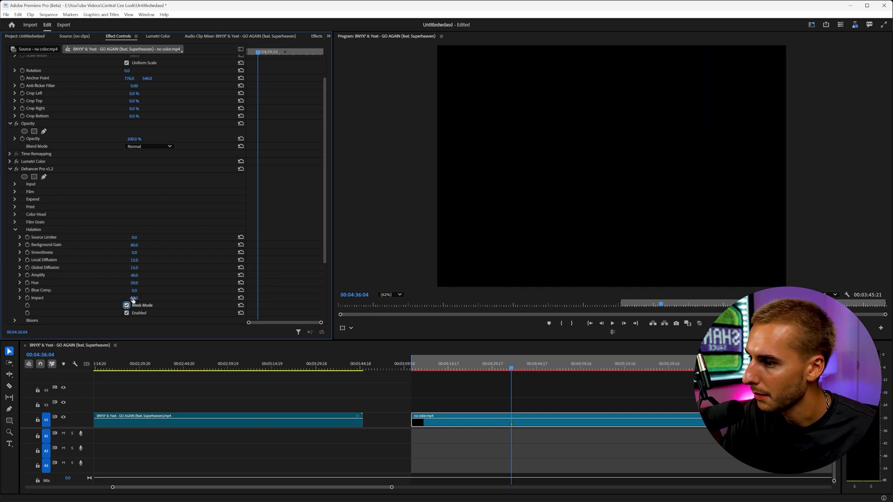
left_click_drag(133, 277, 168, 277)
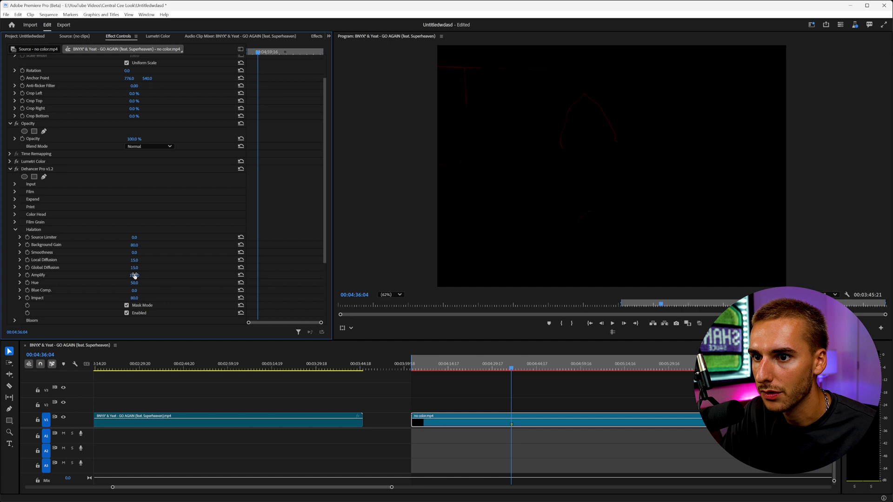
left_click(127, 305)
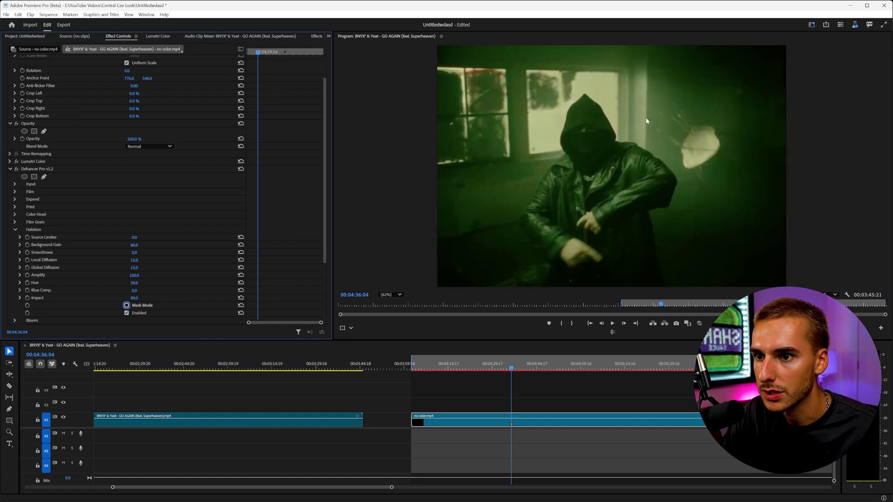
Turn Dehancer's Film emulation back on and try the Fujicolor Natura 1600 and Fujicolor C200 profiles.
left_click(15, 192)
left_click(166, 199)
left_click(154, 207)
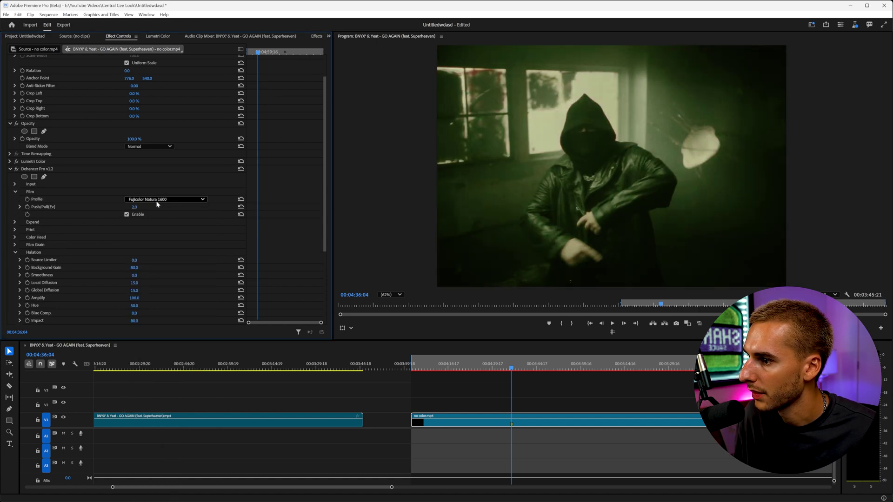
left_click(165, 199)
scroll(154, 212, "up", 1)
left_click(153, 212)
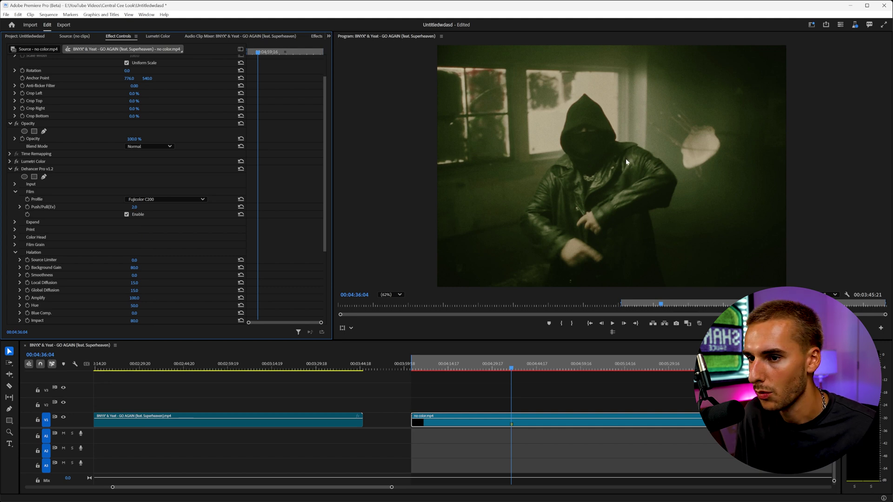
Try the Fujifilm Instax, Kodak Portra 160 and Kodak Plus-X Pan 125 (Exp. 1979) film profiles in Dehancer.
left_click(165, 200)
left_click(150, 276)
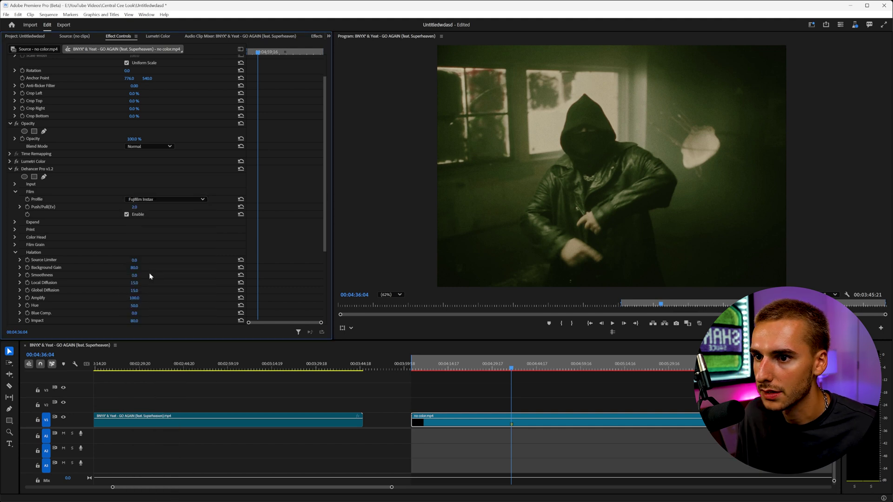
left_click(166, 199)
left_click(172, 317)
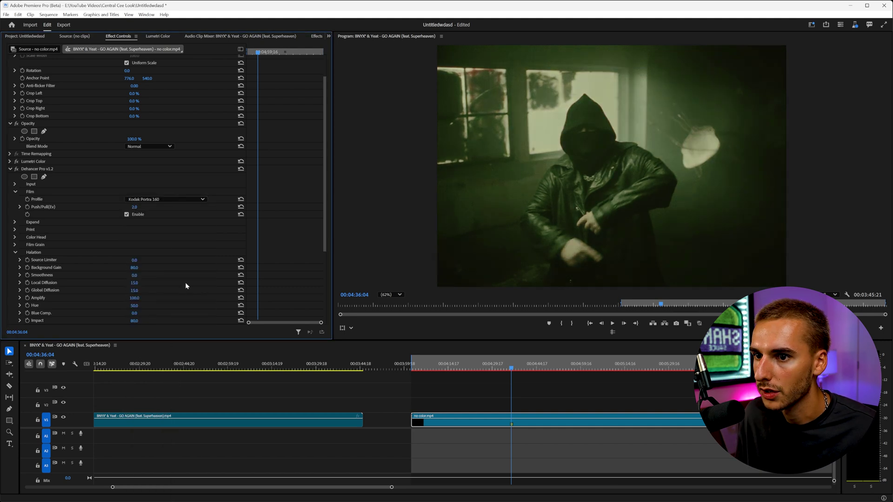
left_click(152, 201)
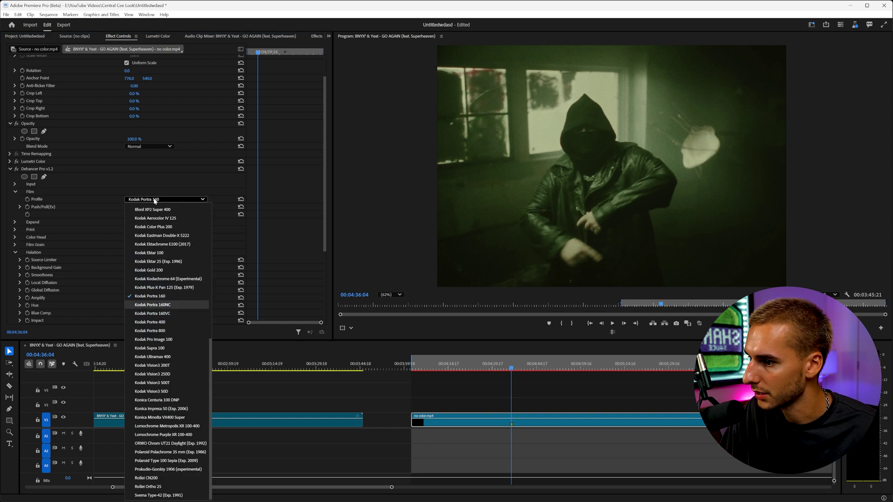
key("Down")
key("Return")
left_click(160, 200)
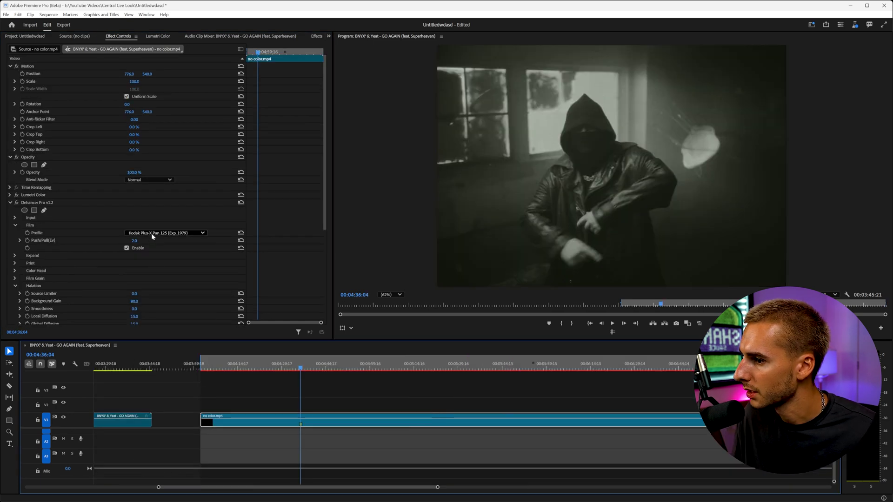
Try the Kodak Vision3 50D, Kodak Portra 800, Kodak Portra 400 and Kodak Portra 160 film profiles.
left_click(151, 234)
left_click(161, 395)
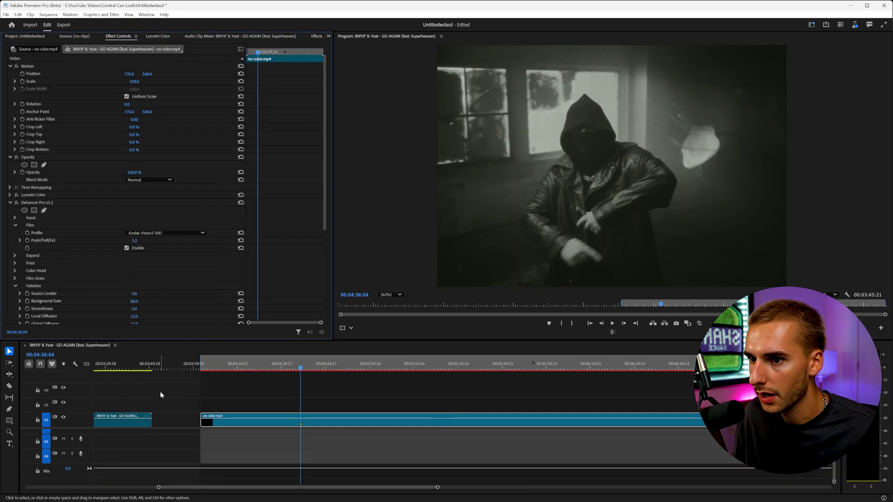
key("Up")
left_click(142, 233)
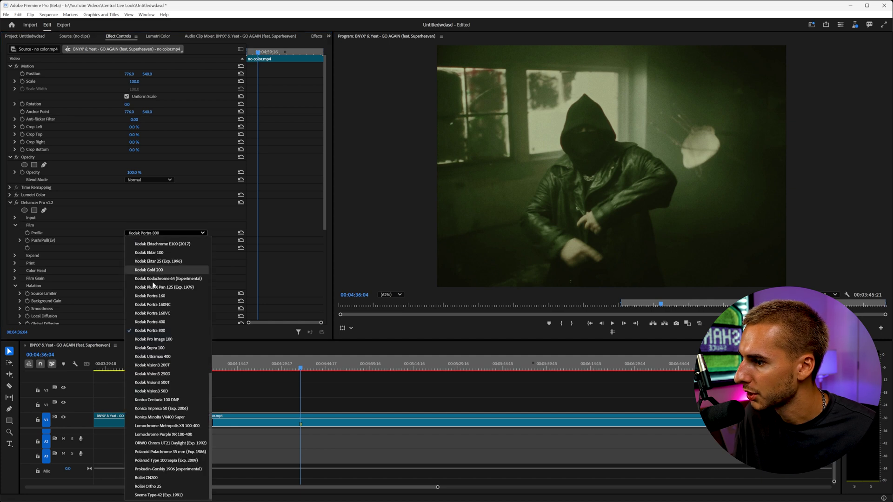
left_click(157, 322)
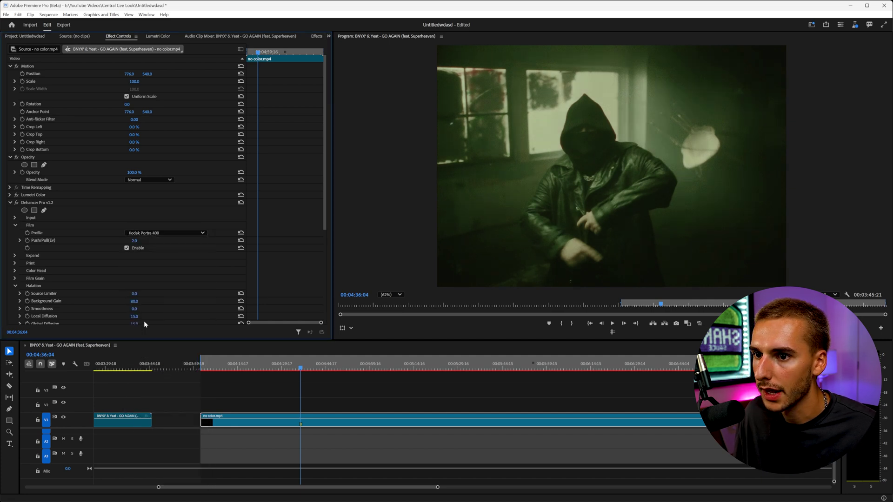
left_click(147, 234)
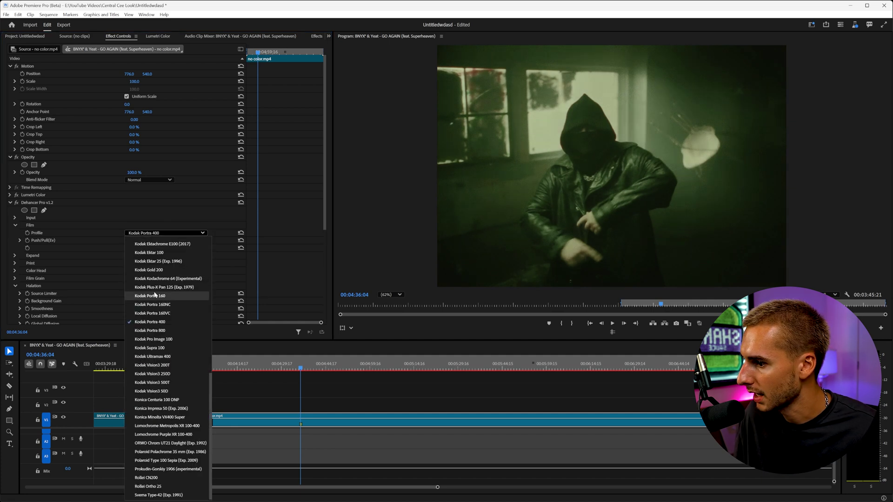
left_click(158, 294)
Set Dehancer's film profile to Fujicolor C200 and collapse the Dehancer Pro effect.
left_click(146, 234)
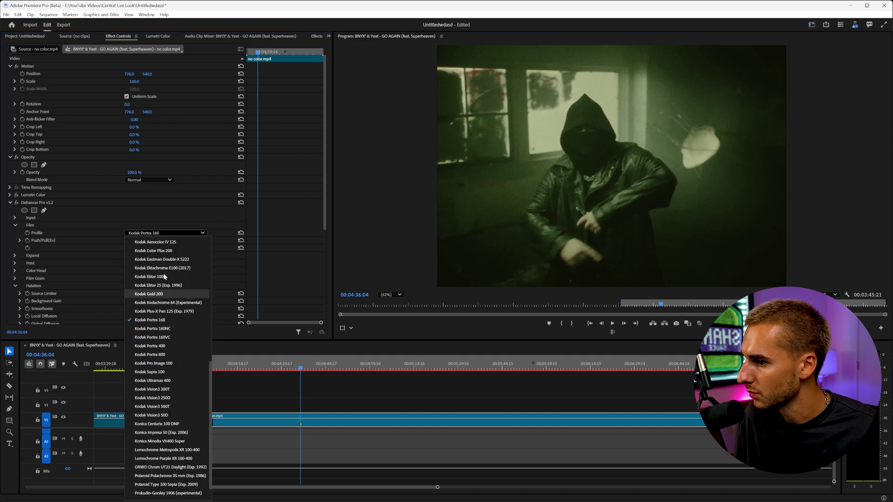
scroll(161, 288, "up", 5)
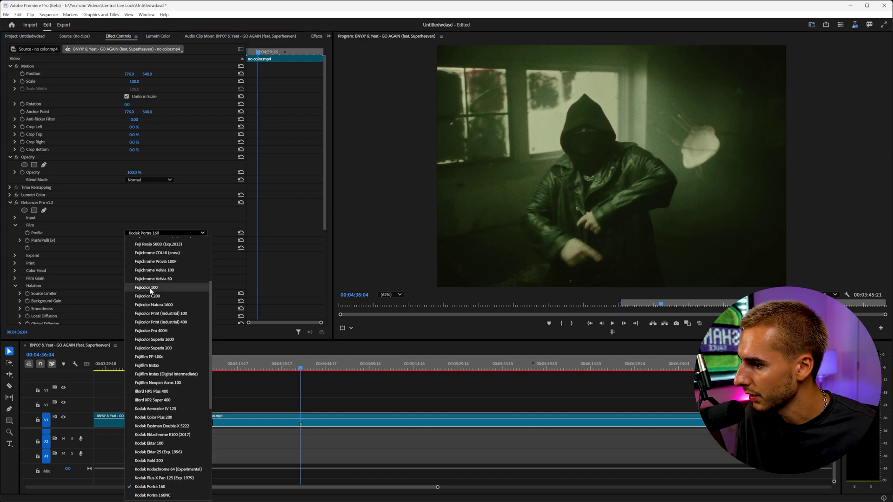
left_click(155, 296)
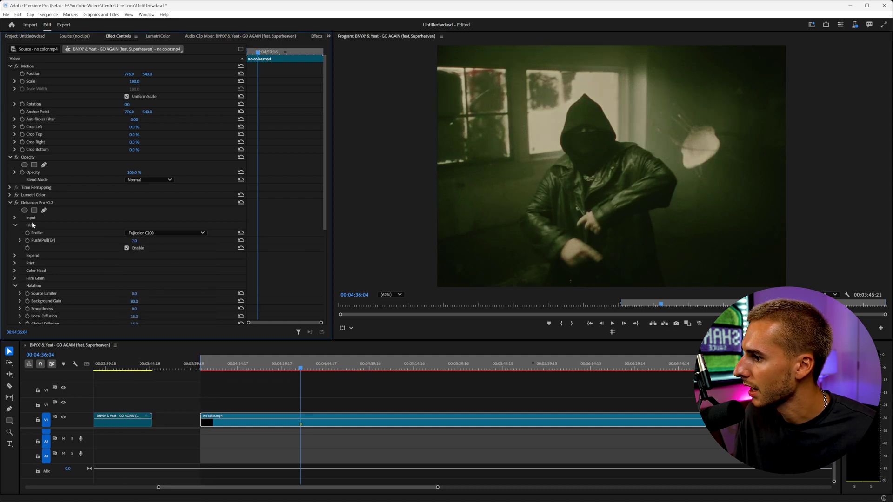
left_click(9, 203)
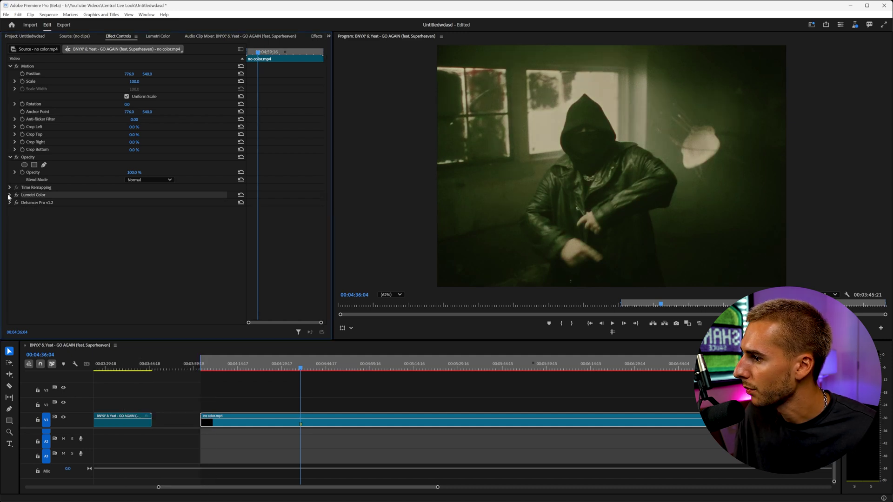
Search the effects for "lumetri co" and add a second Lumetri Color effect to no color.mp4.
left_click(316, 36)
left_click(37, 48)
type("lumetri co")
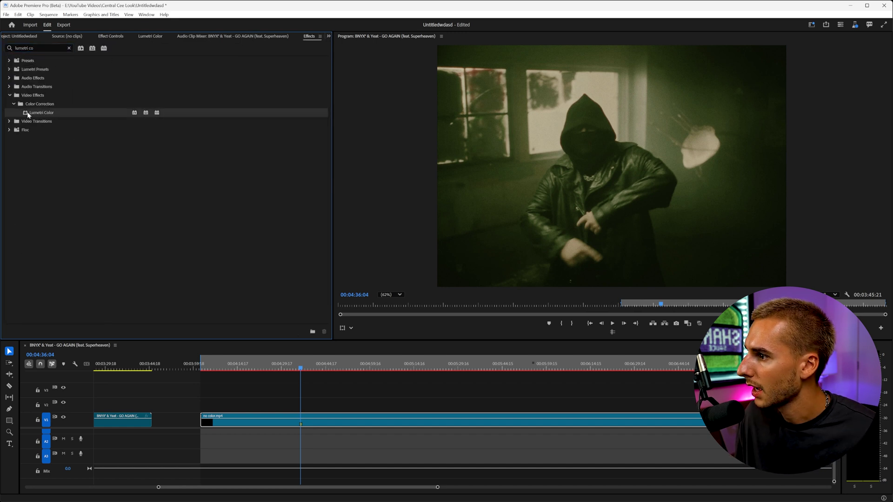
left_click_drag(28, 114, 323, 428)
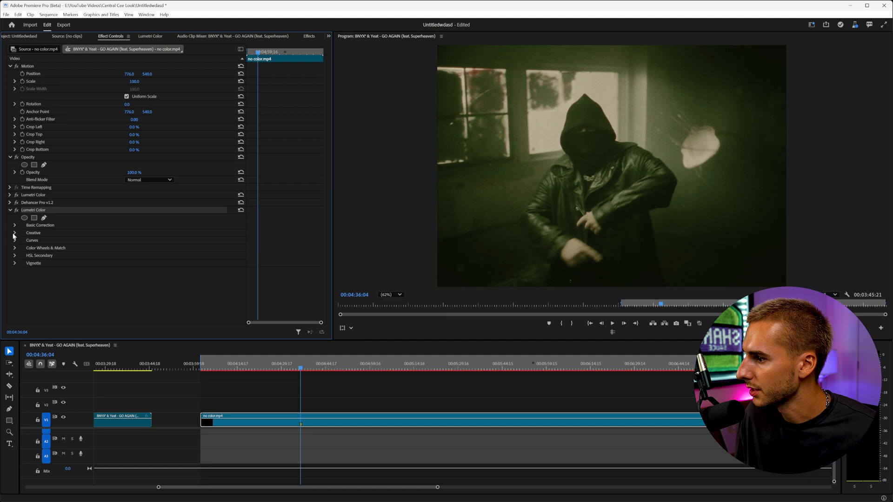
In the second Lumetri Color's Basic Correction, try a tint of about -28, return it to 0 and raise the contrast to about 18.
left_click(15, 225)
scroll(78, 243, "down", 2)
left_click_drag(135, 247, 178, 246)
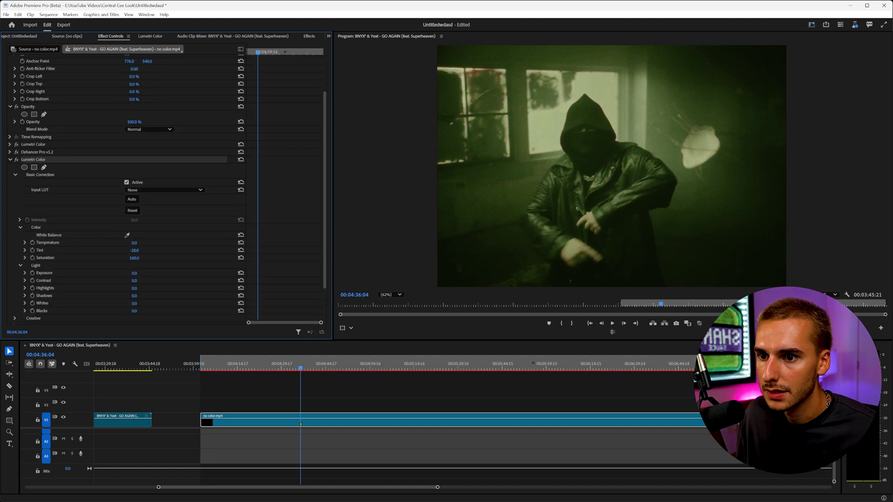
left_click_drag(134, 250, 136, 253)
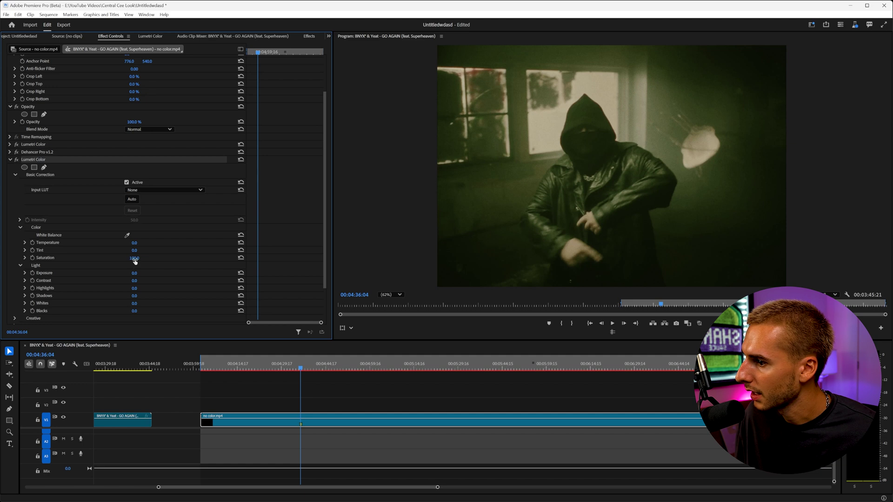
left_click_drag(133, 281, 142, 281)
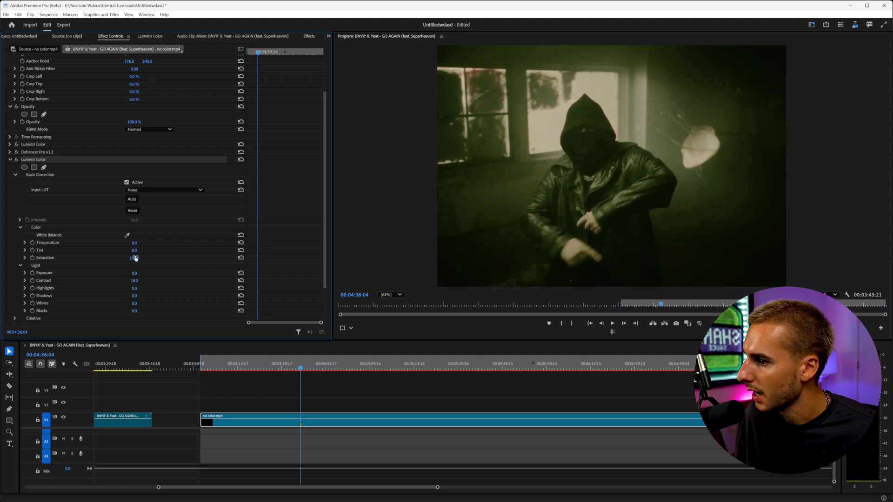
Collapse the Color and Light settings and compare with the reference frame, switching Dehancer Pro and the second Lumetri Color off and on.
left_click(21, 227)
left_click(20, 235)
key("shift+ctrl+c")
left_click(17, 184)
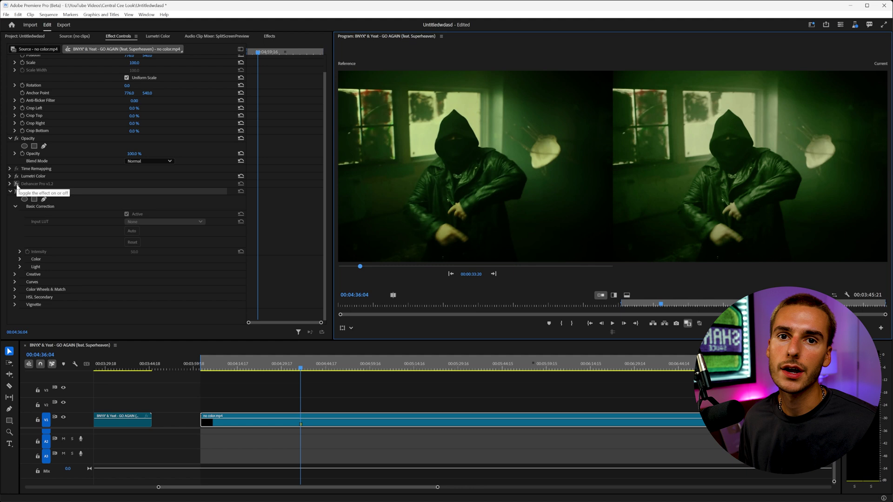
left_click(17, 191)
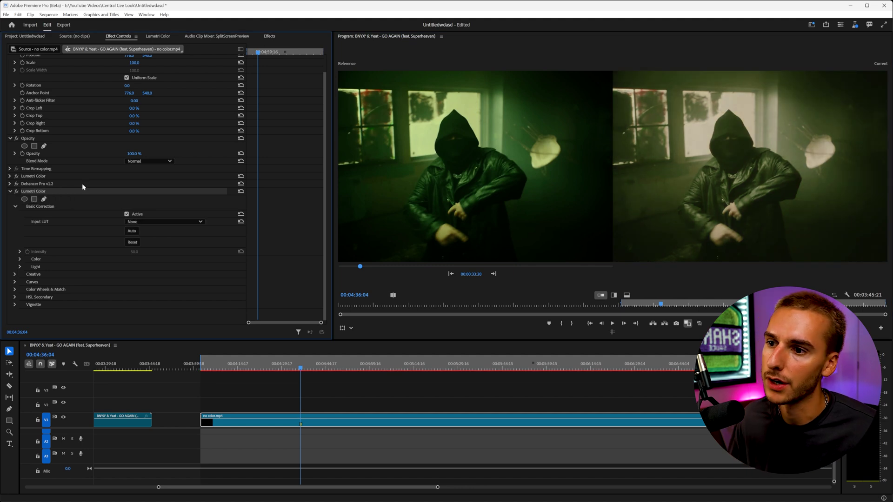